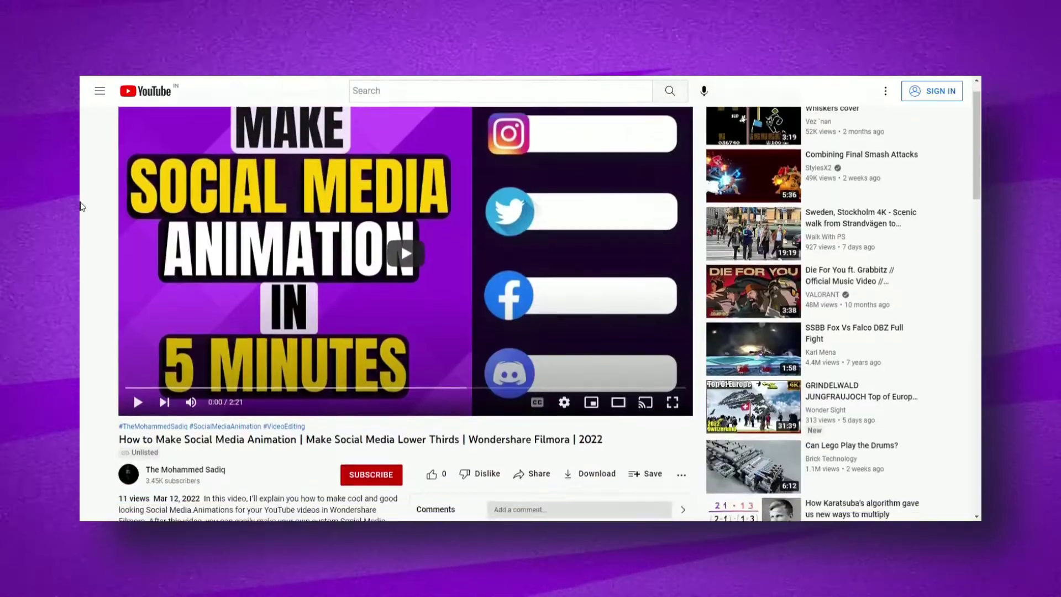
pyautogui.scroll(-3, 125, 209)
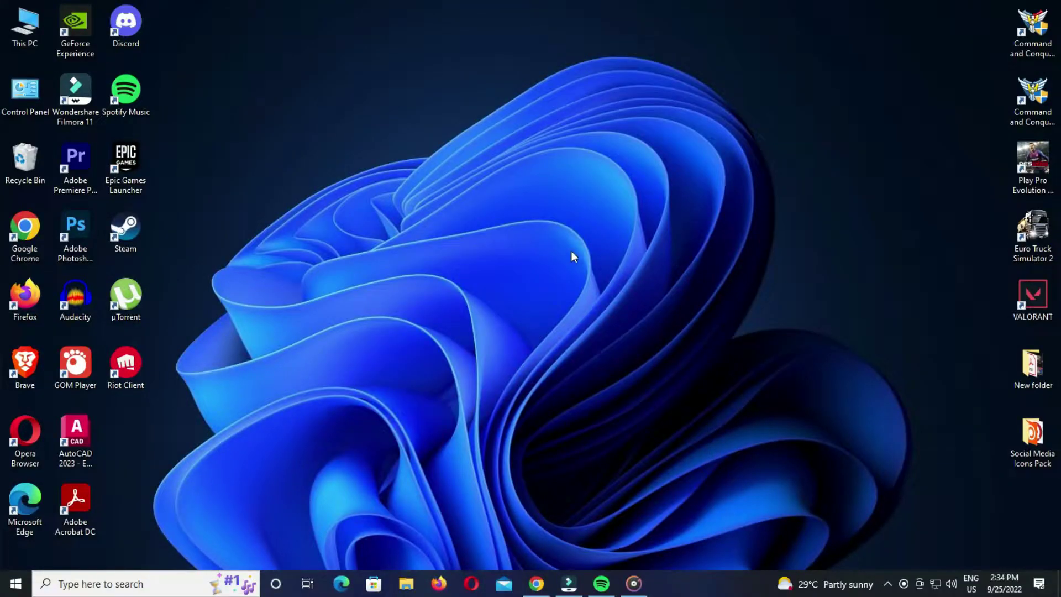
# Step: Refresh the desktop and launch Filmora 11 into an empty untitled project
pyautogui.rightClick(570, 251)
pyautogui.click(605, 290)
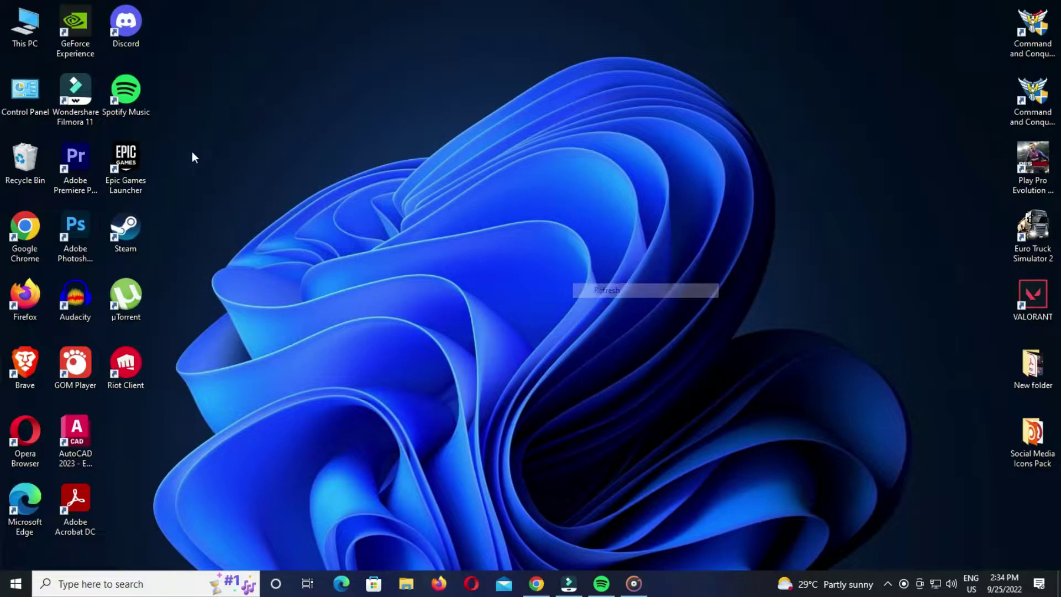
pyautogui.doubleClick(76, 93)
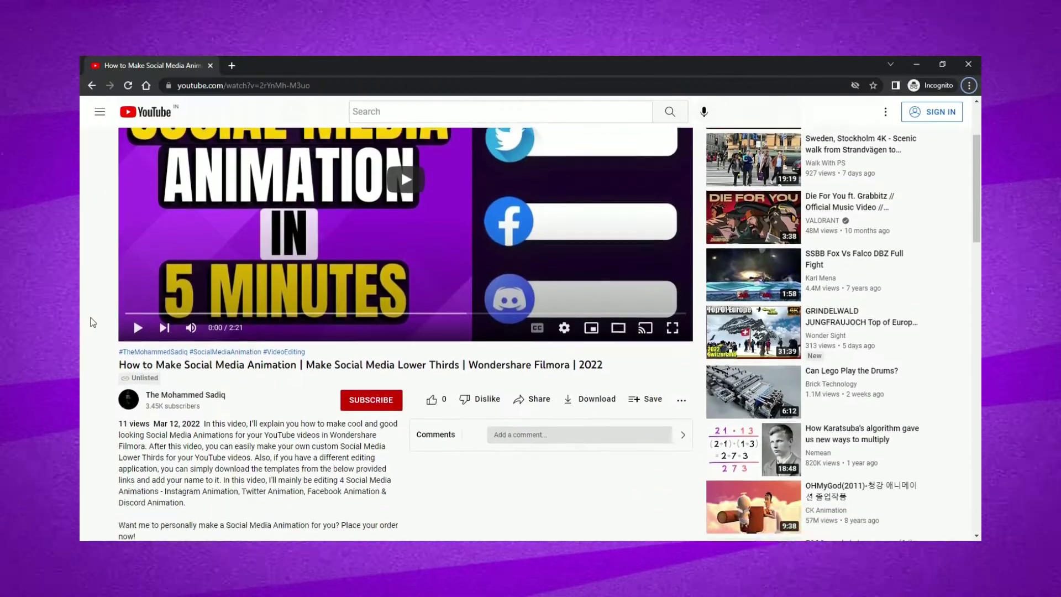
pyautogui.scroll(-3, 91, 320)
pyautogui.scroll(-1, 91, 320)
pyautogui.scroll(-1, 91, 321)
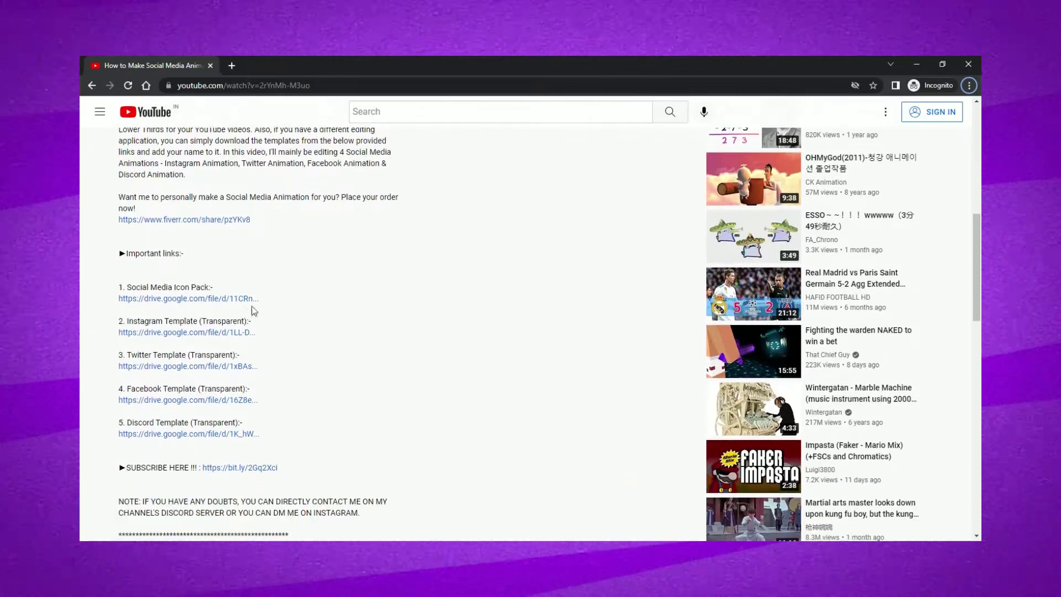
pyautogui.moveTo(284, 300); pyautogui.dragTo(105, 296)
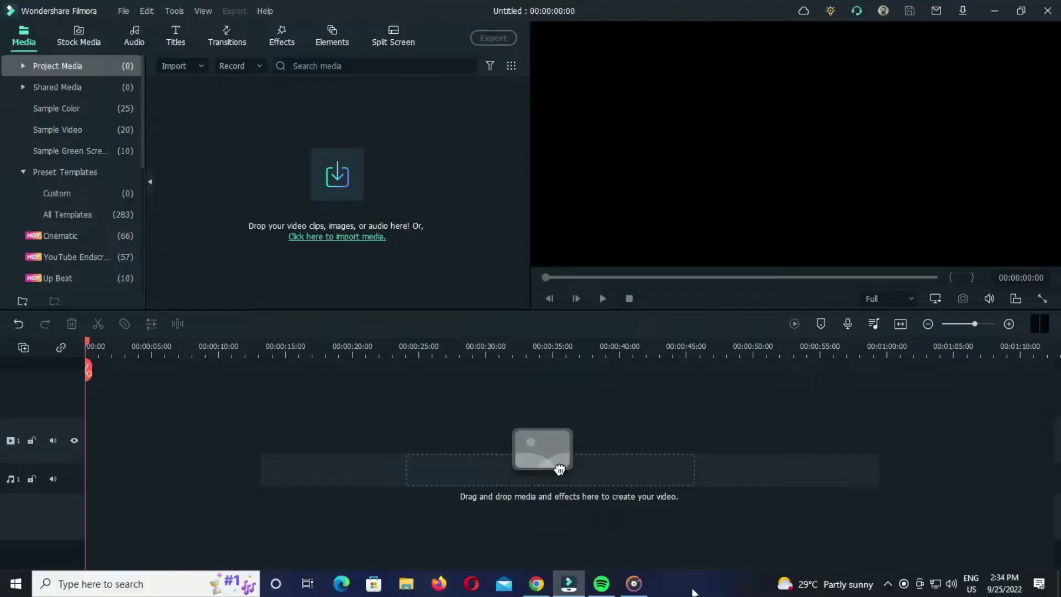
# Step: Place Default Title at the timeline start and delete its YOUR TITLE HERE text in the advanced editor
pyautogui.click(181, 35)
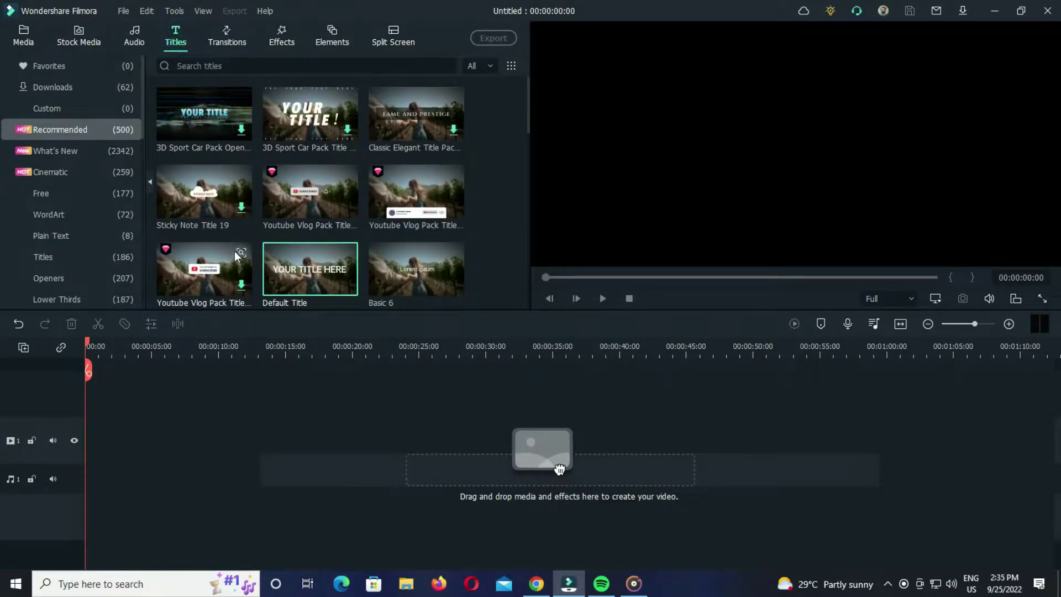
pyautogui.moveTo(304, 273); pyautogui.dragTo(119, 498)
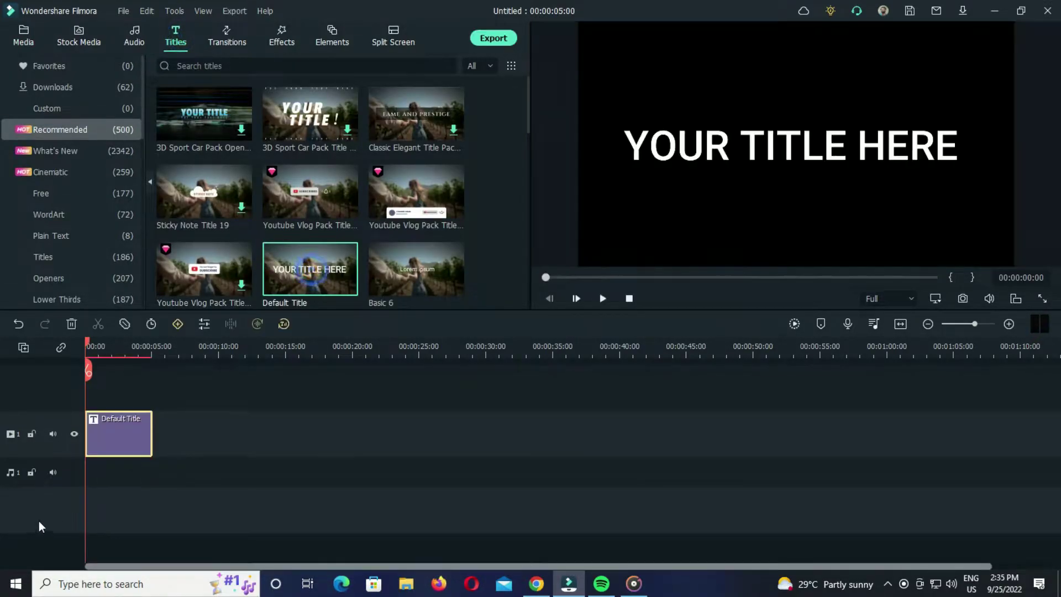
pyautogui.doubleClick(128, 432)
pyautogui.click(444, 294)
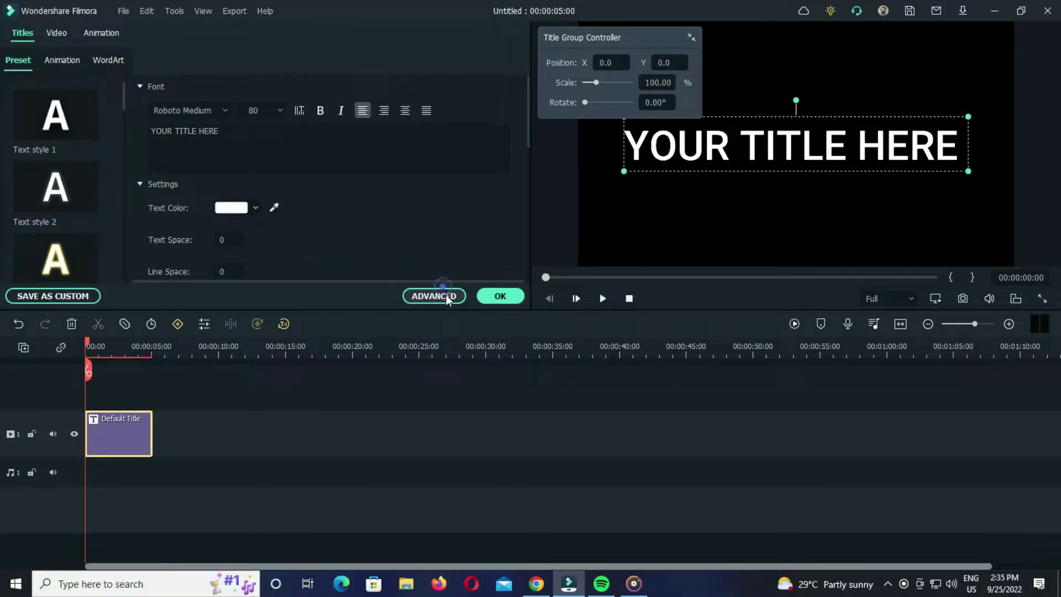
pyautogui.moveTo(512, 430); pyautogui.dragTo(441, 377)
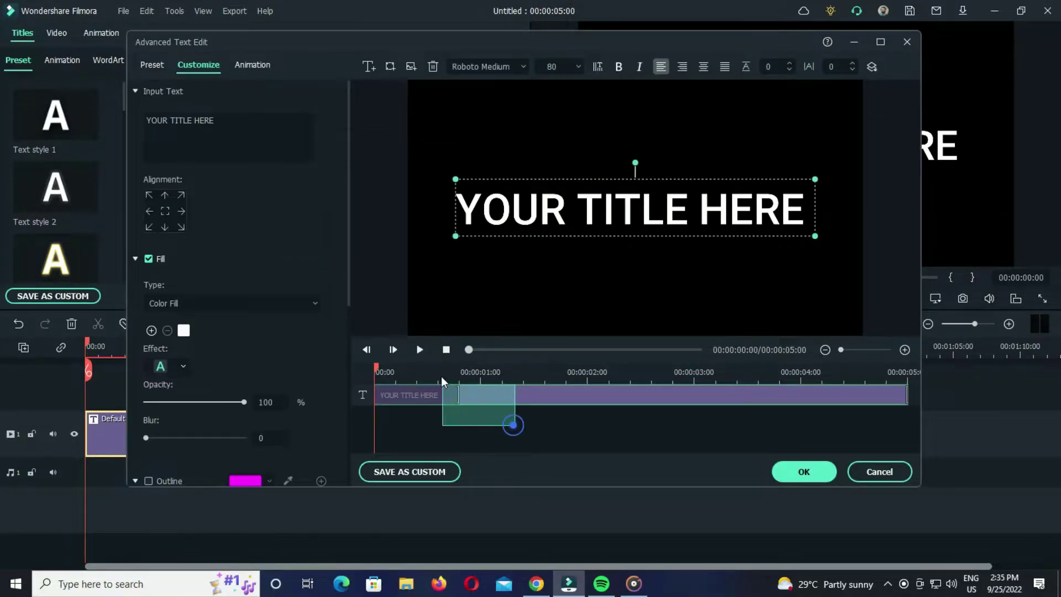
pyautogui.press('Delete')
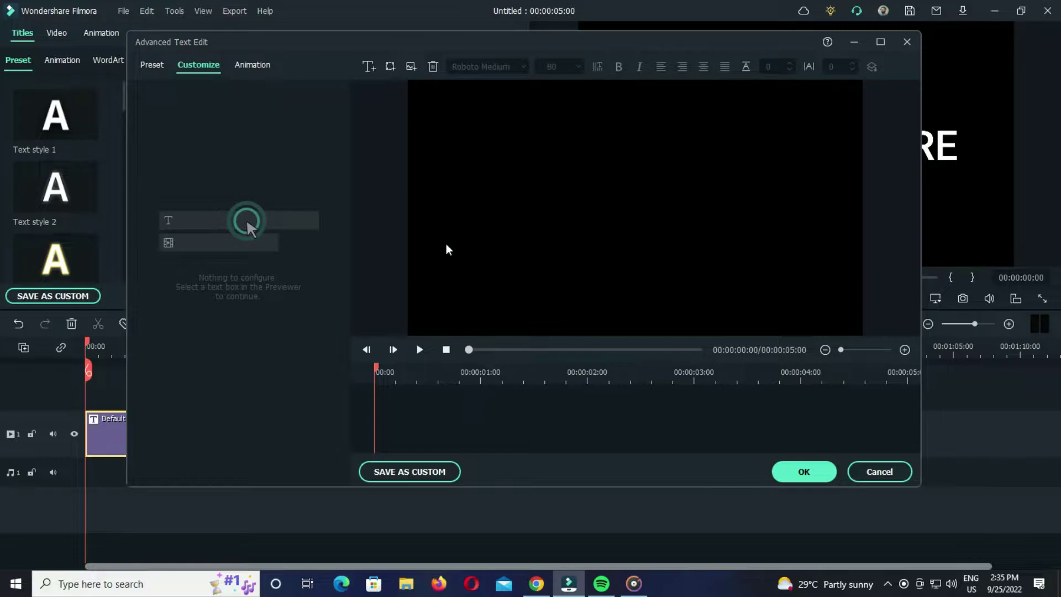
# Step: Insert the Instagram image from Social Media Icons Pack and shrink it into the lower-left corner
pyautogui.click(410, 67)
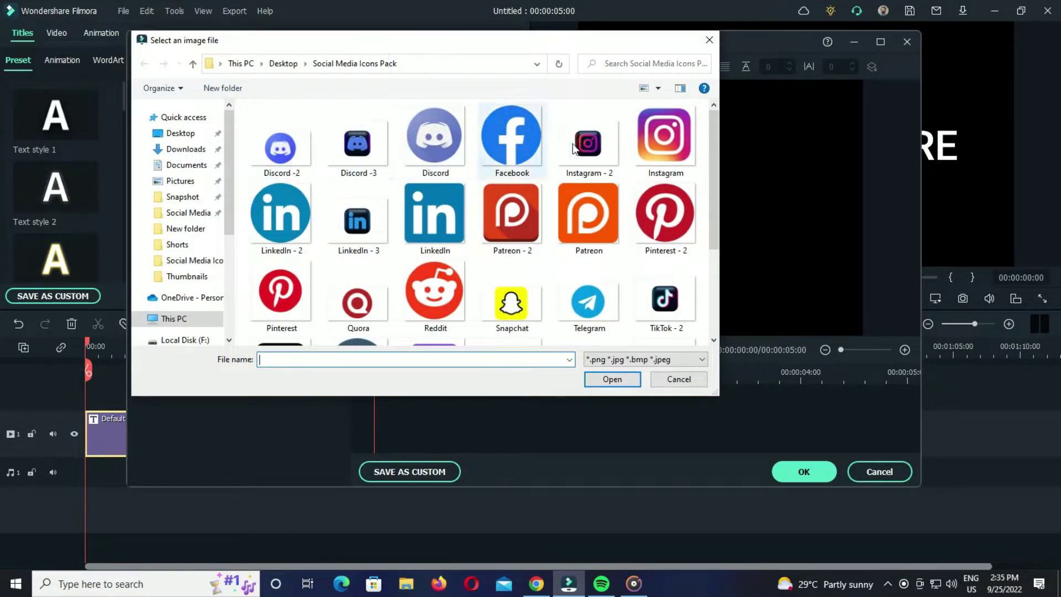
pyautogui.click(665, 144)
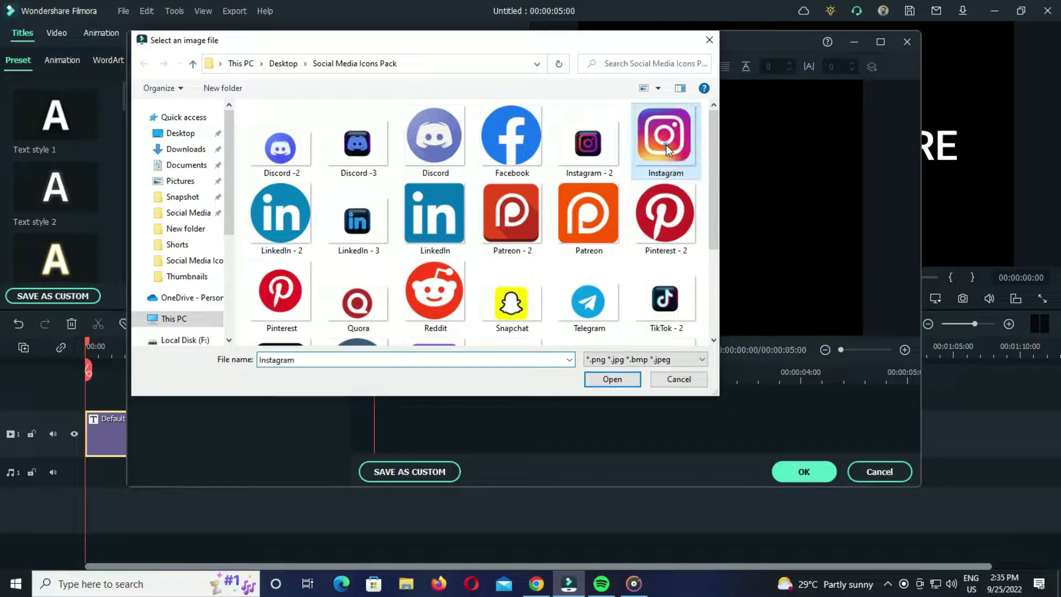
pyautogui.click(611, 380)
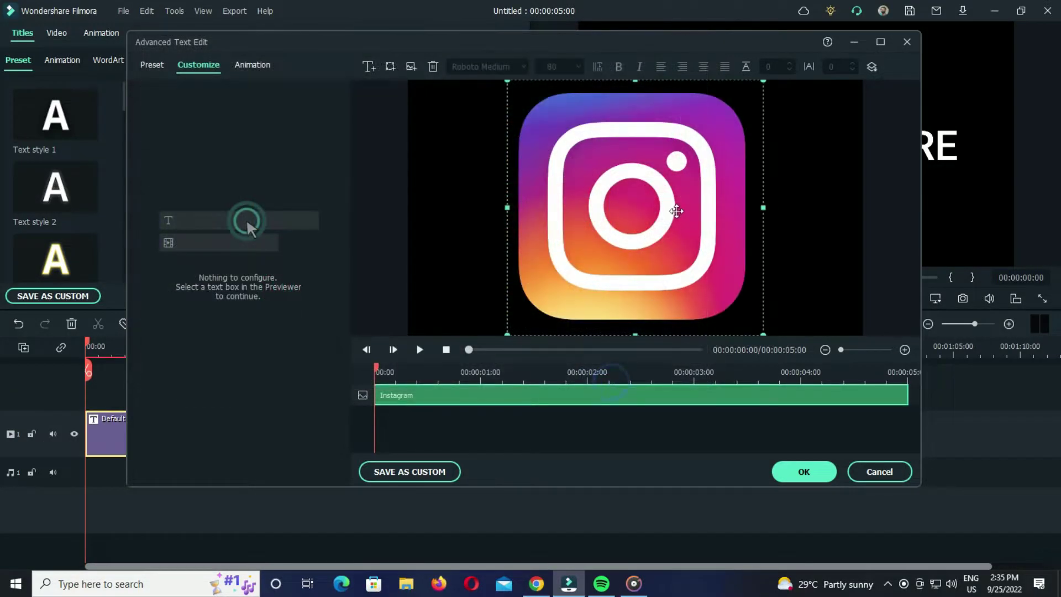
pyautogui.moveTo(676, 210); pyautogui.dragTo(619, 211)
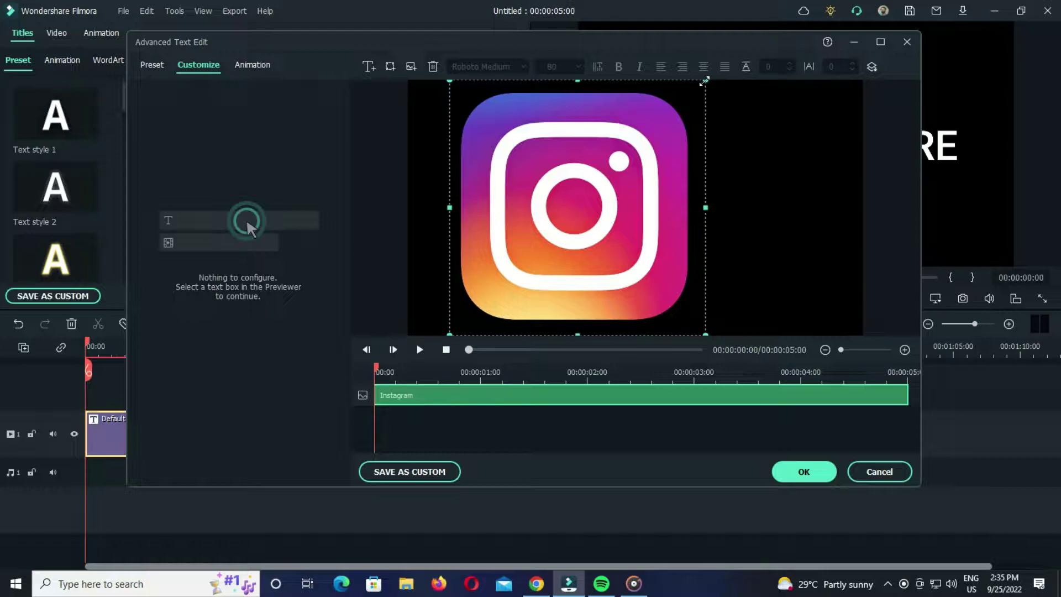
pyautogui.moveTo(704, 82); pyautogui.dragTo(453, 304)
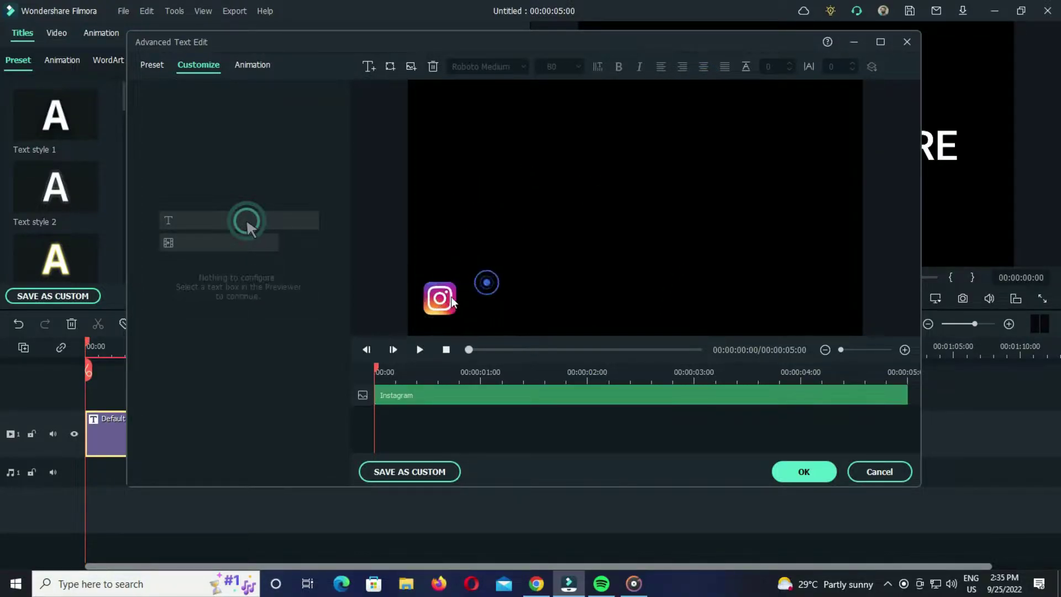
pyautogui.click(439, 297)
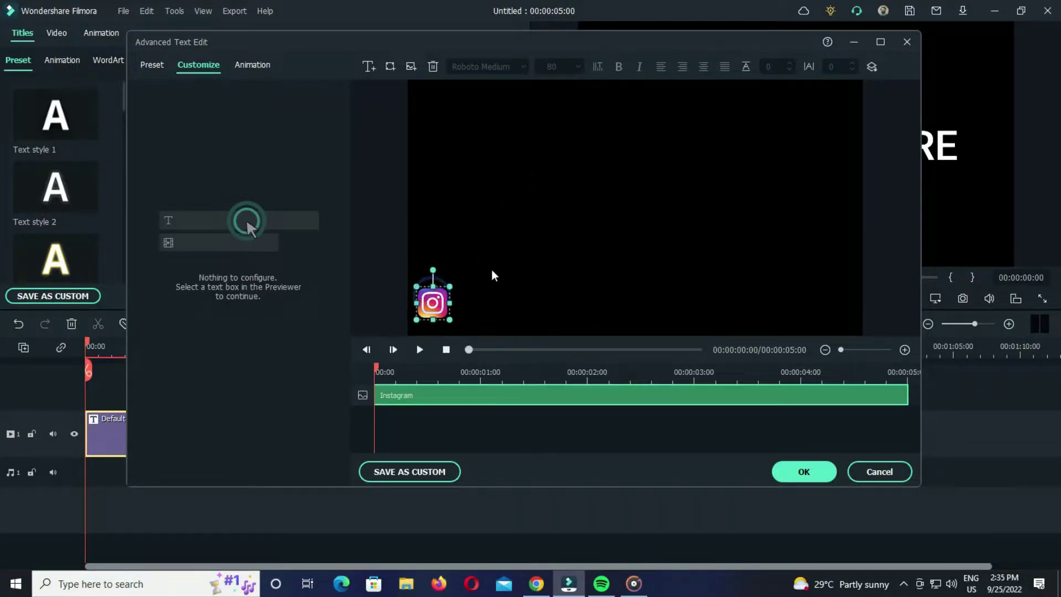
pyautogui.click(491, 275)
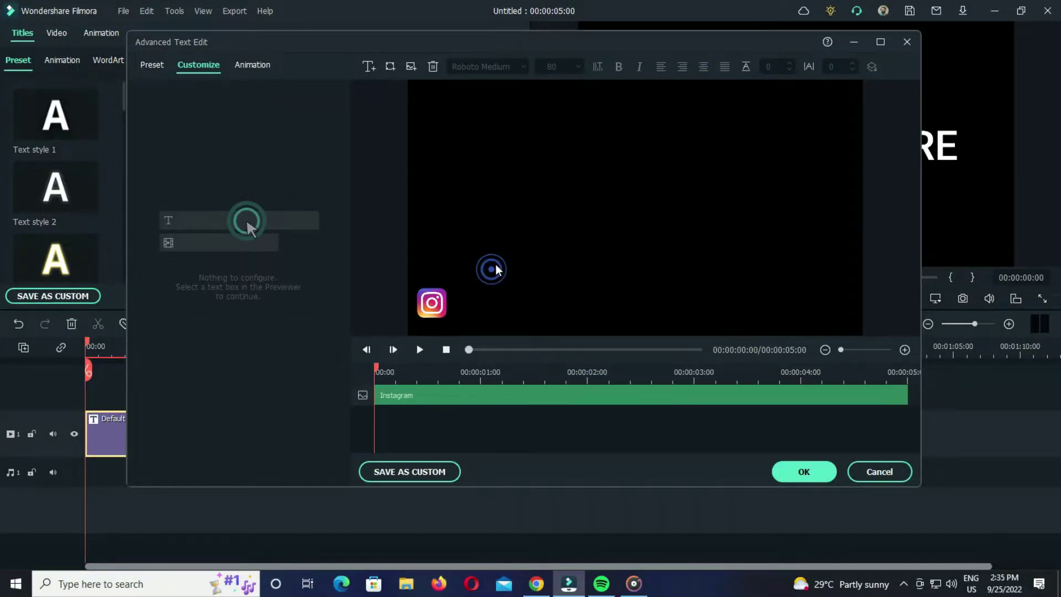
# Step: Add a shaped text box beneath the Instagram icon and delete its TEXT HERE placeholder
pyautogui.click(391, 69)
pyautogui.click(443, 140)
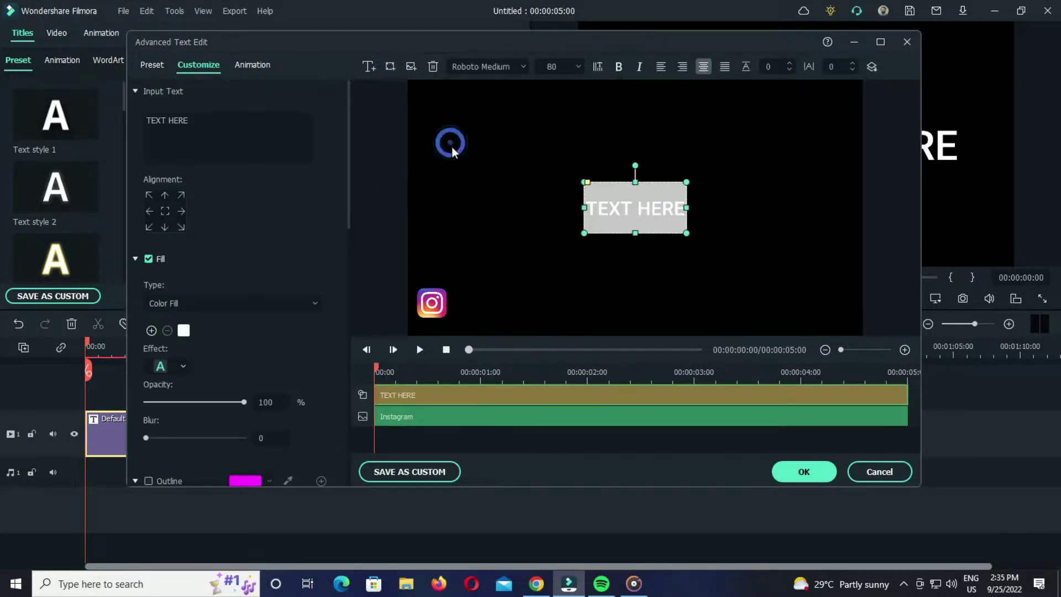
pyautogui.click(428, 448)
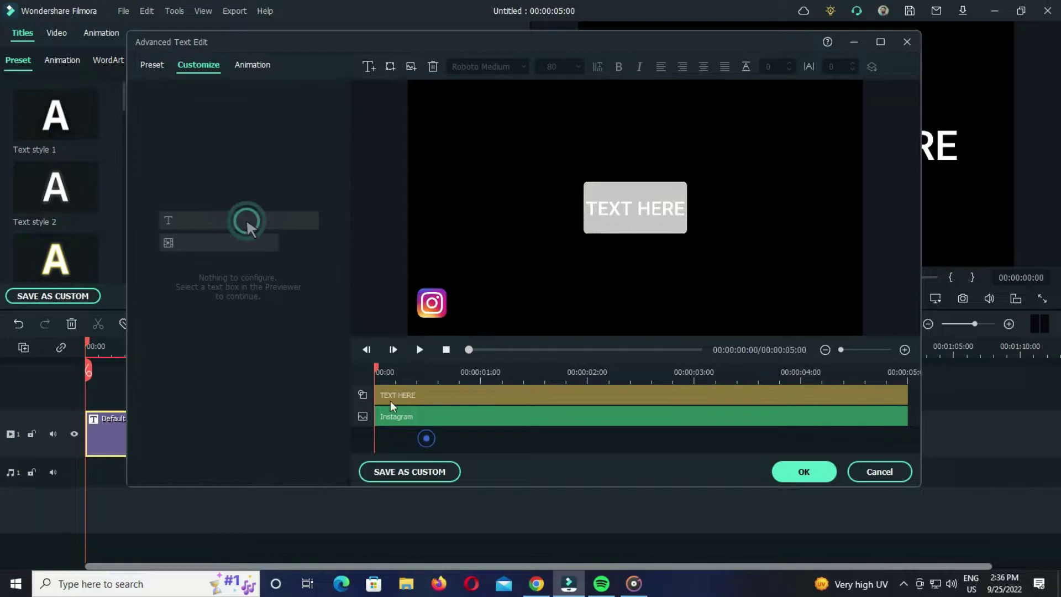
pyautogui.click(388, 397)
pyautogui.click(364, 396)
pyautogui.moveTo(373, 432); pyautogui.dragTo(375, 435)
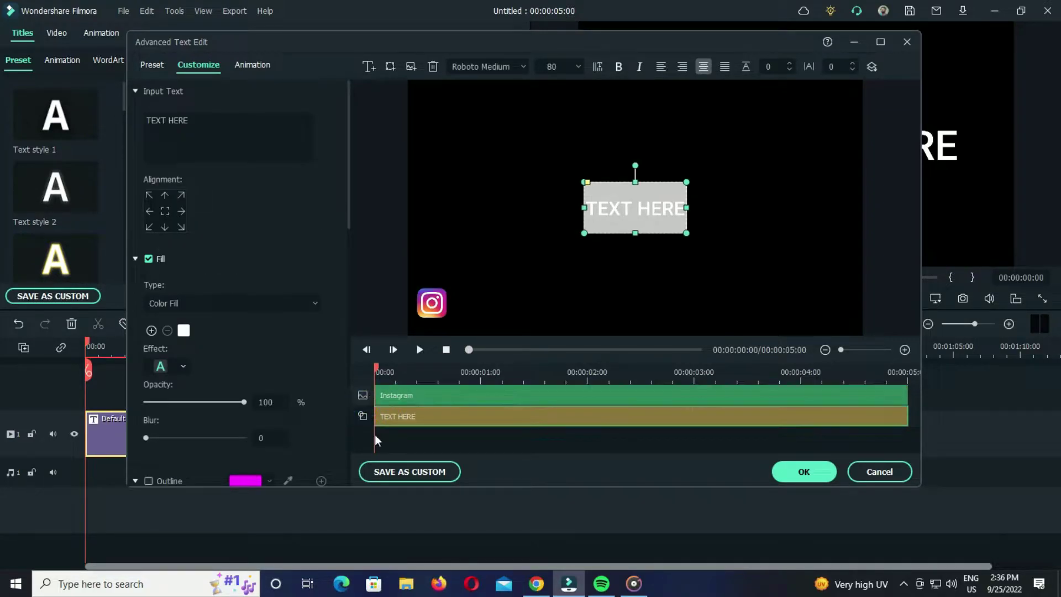
pyautogui.tripleClick(238, 122)
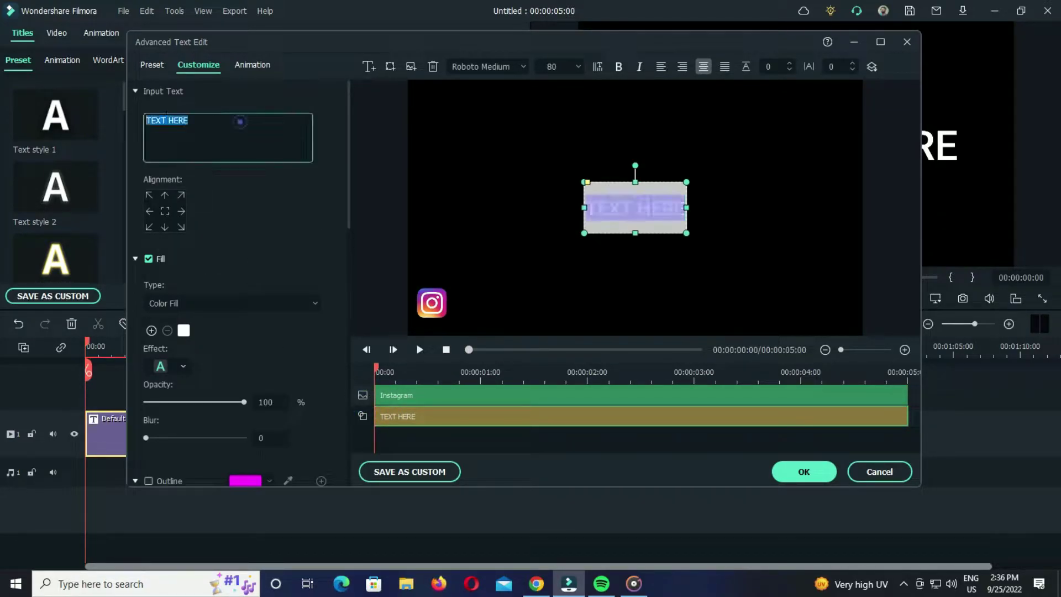
pyautogui.press('BackSpace')
# Step: Turn off the box's text fill and border, and give the shape a white fill
pyautogui.click(149, 259)
pyautogui.scroll(-3, 344, 212)
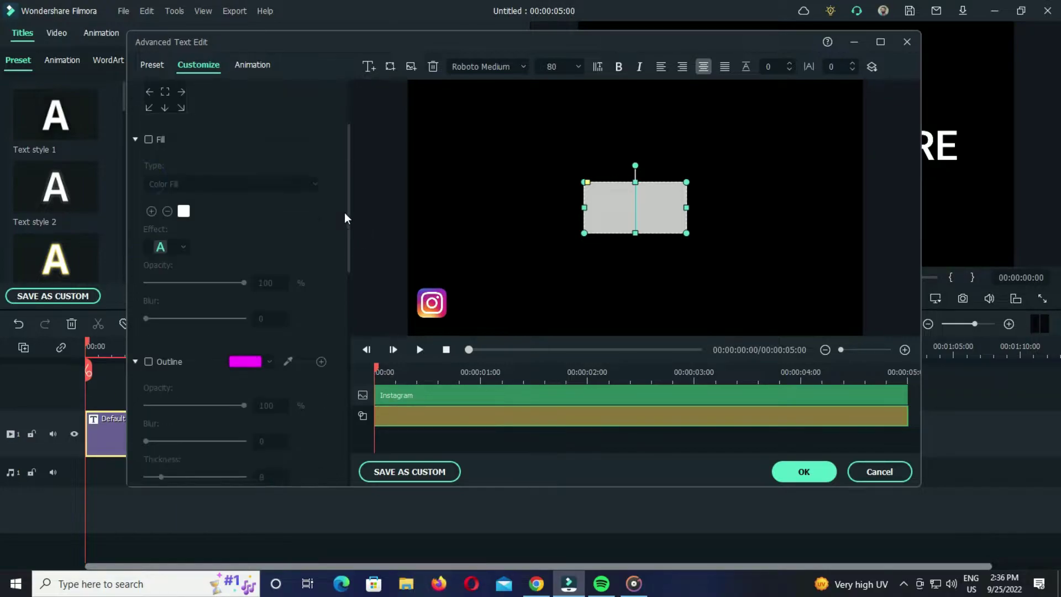
pyautogui.scroll(-7, 344, 212)
pyautogui.scroll(-3, 345, 213)
pyautogui.scroll(-1, 304, 348)
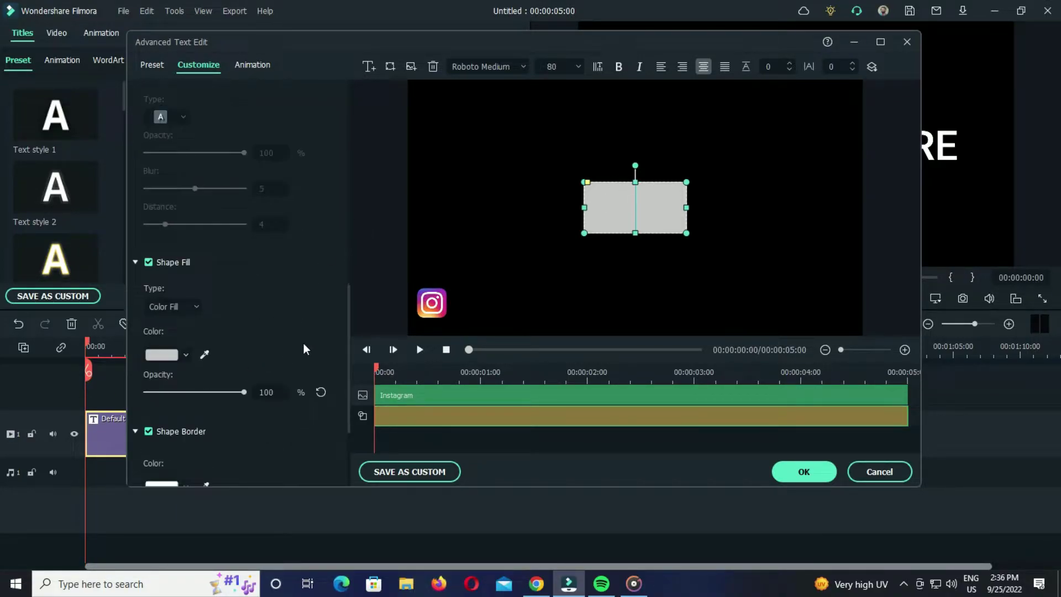
pyautogui.click(148, 431)
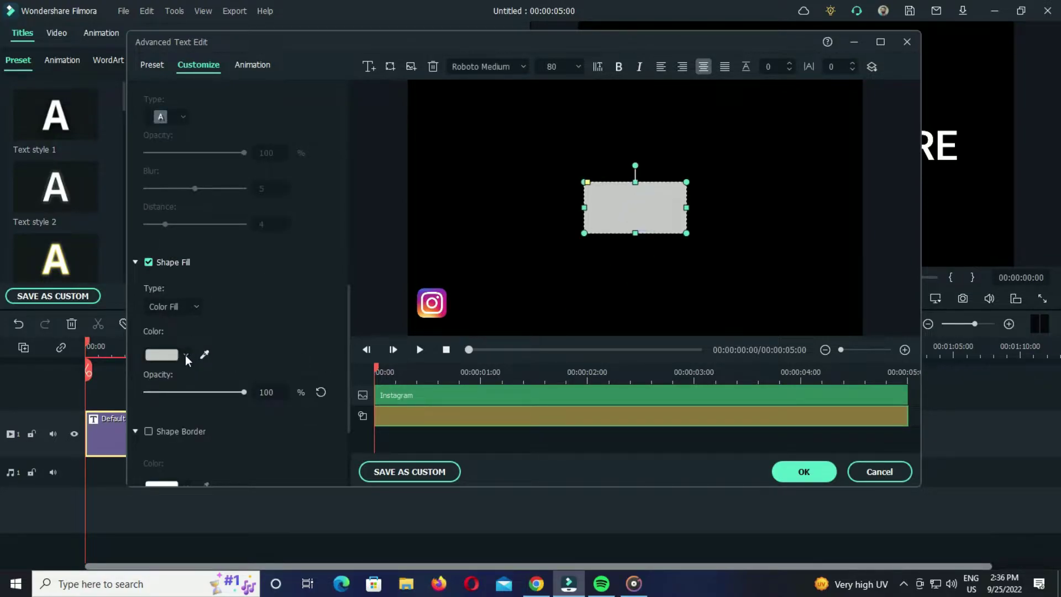
pyautogui.click(185, 355)
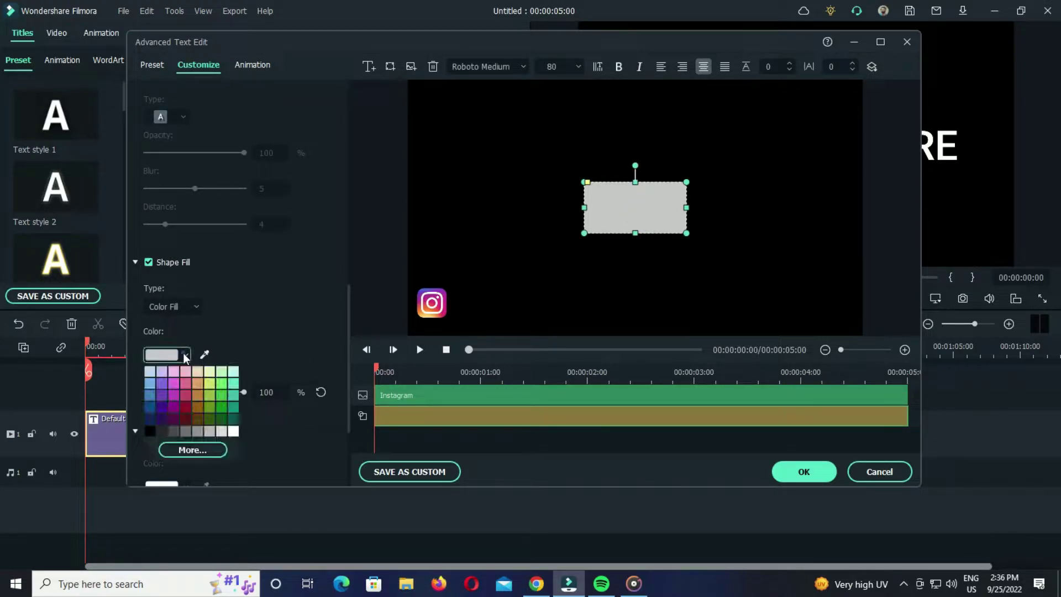
pyautogui.click(234, 432)
pyautogui.click(675, 282)
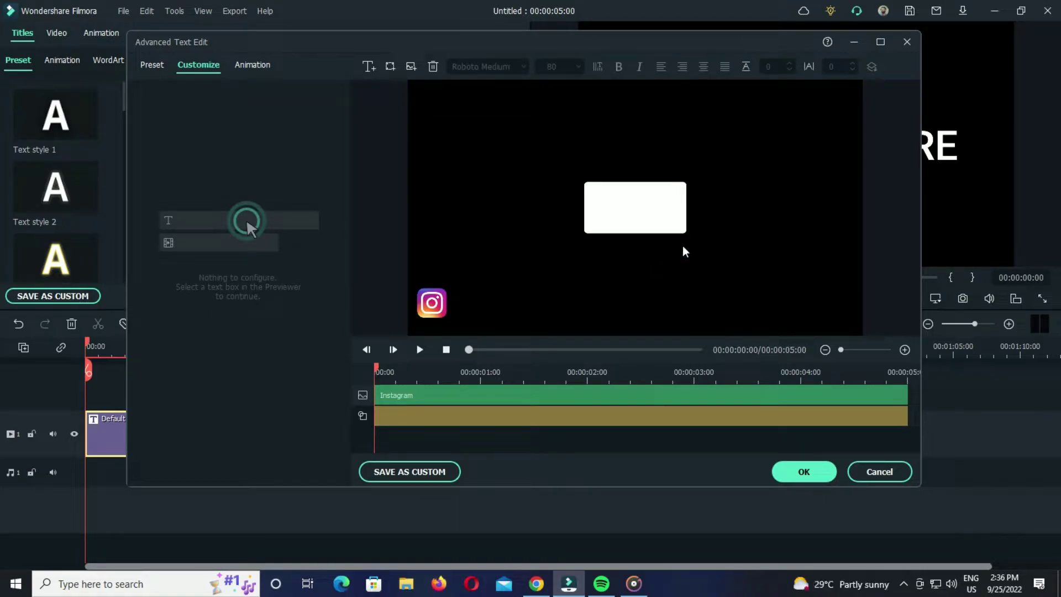
pyautogui.click(655, 218)
pyautogui.click(166, 305)
pyautogui.click(489, 124)
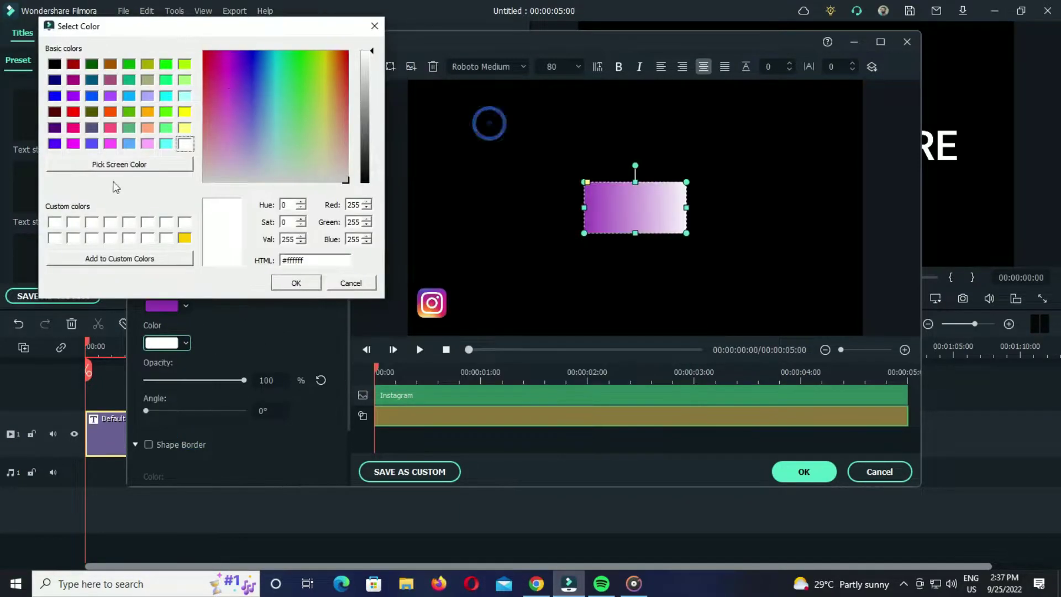
pyautogui.click(343, 267)
pyautogui.click(718, 266)
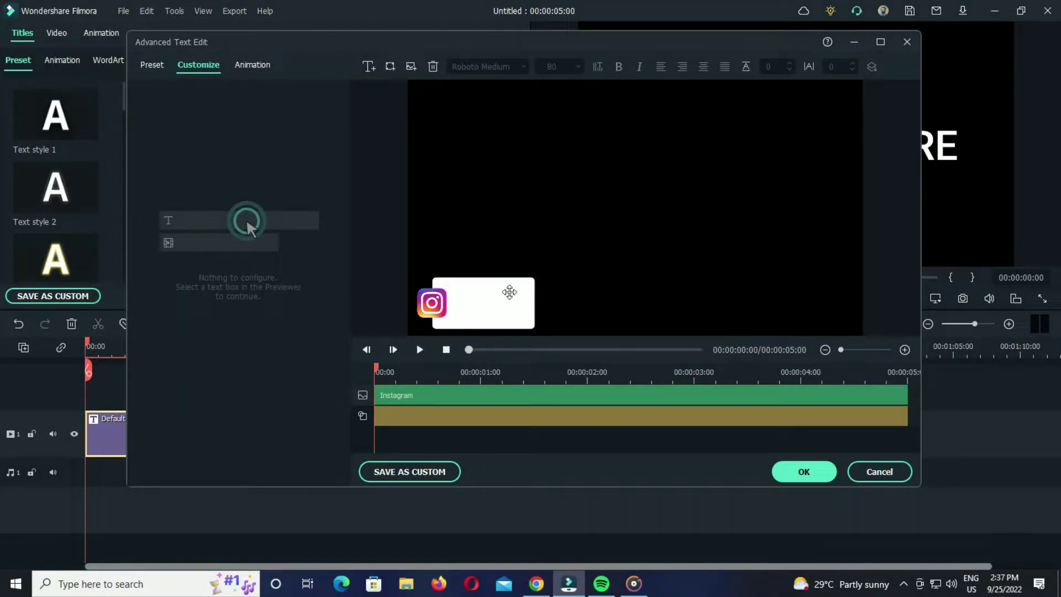
# Step: Stretch the white shape rightward from the Instagram icon into a long bar
pyautogui.click(509, 292)
pyautogui.click(614, 265)
pyautogui.click(517, 292)
pyautogui.click(474, 238)
pyautogui.click(500, 293)
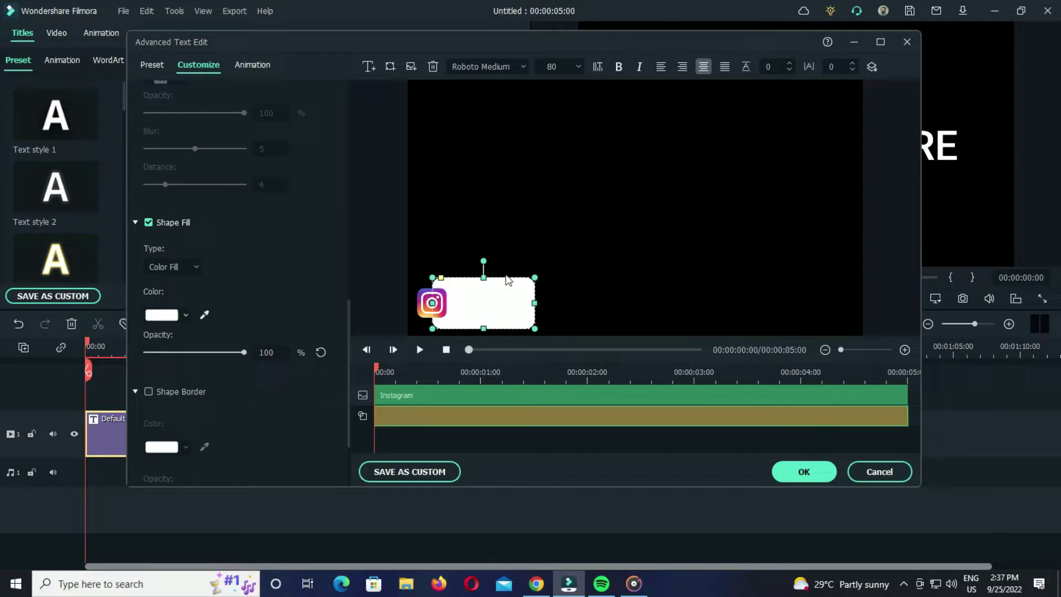
pyautogui.moveTo(532, 302); pyautogui.dragTo(554, 302)
pyautogui.click(644, 289)
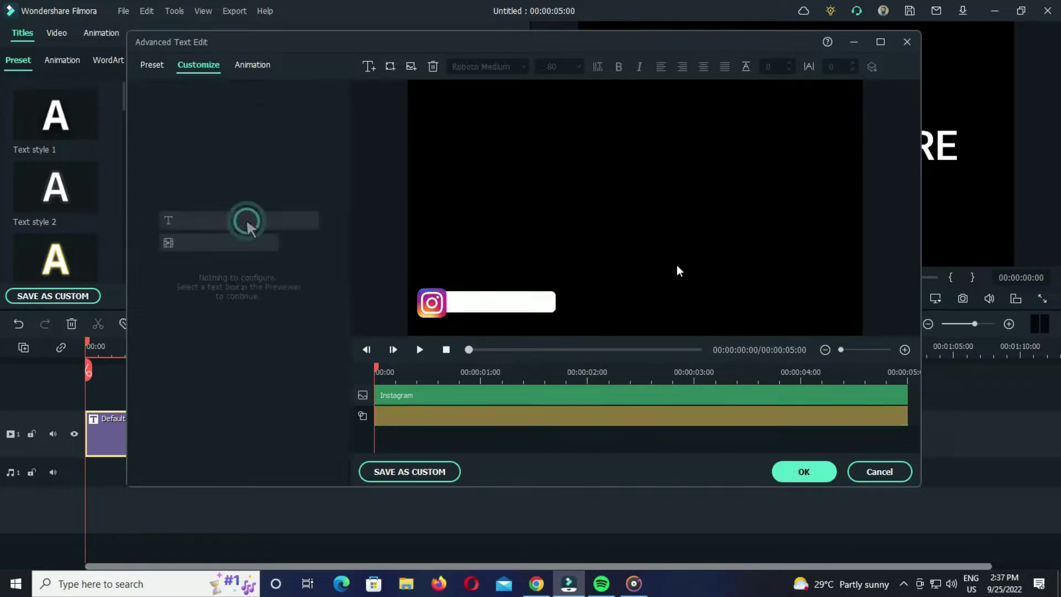
pyautogui.click(498, 296)
pyautogui.click(593, 275)
pyautogui.click(635, 272)
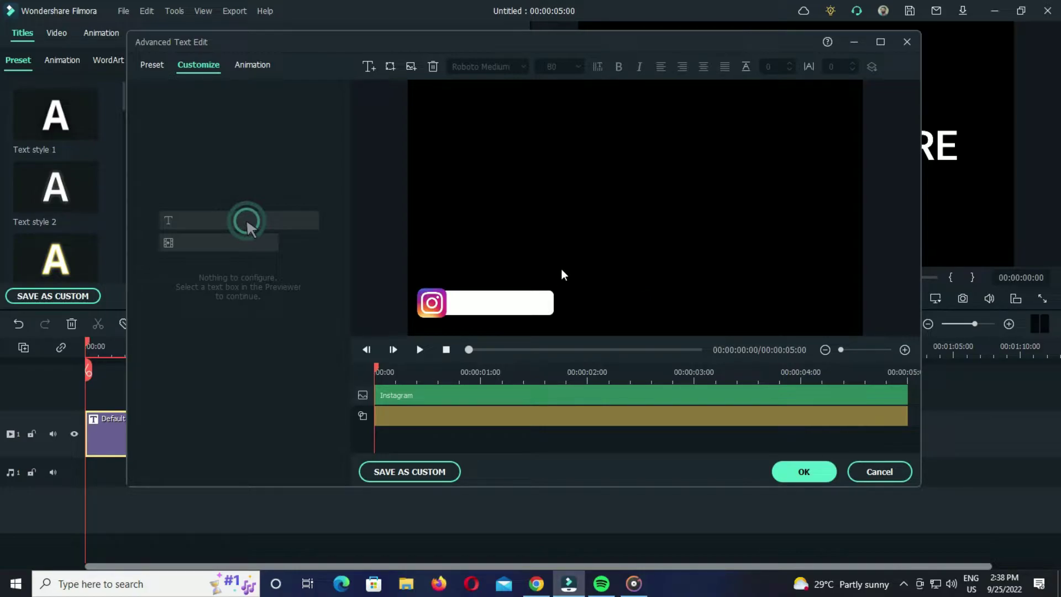
# Step: Add black THEMOHAMMEDSADIQ text on the white bar, shrunk to fit
pyautogui.click(371, 68)
pyautogui.moveTo(704, 216)
pyautogui.mouseDown()
pyautogui.moveTo(596, 313)
pyautogui.moveTo(611, 273)
pyautogui.moveTo(597, 292)
pyautogui.moveTo(533, 322)
pyautogui.mouseUp()
pyautogui.scroll(5, 170, 282)
pyautogui.click(183, 329)
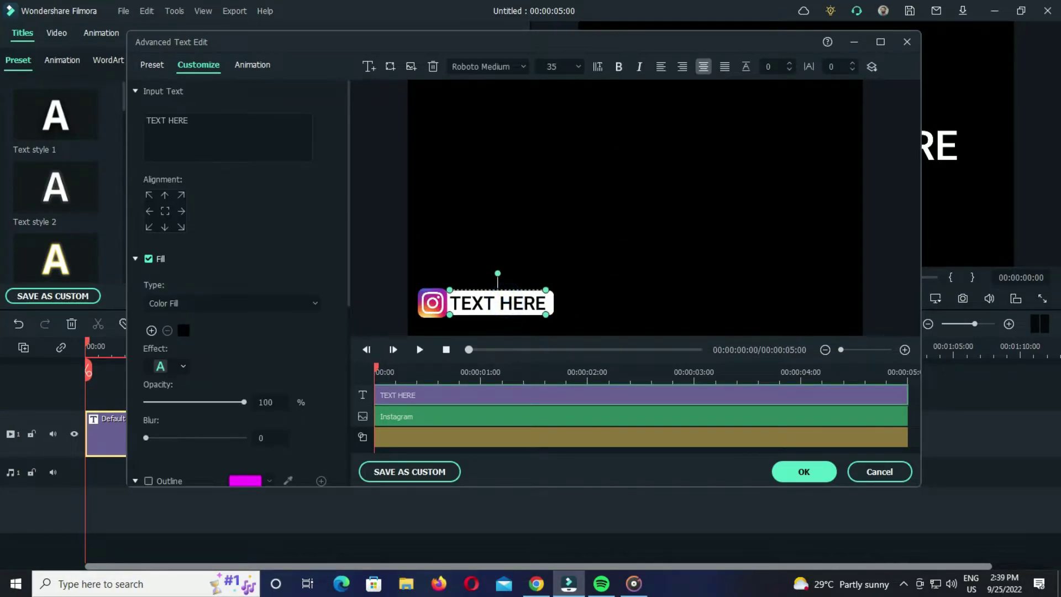
pyautogui.click(237, 121)
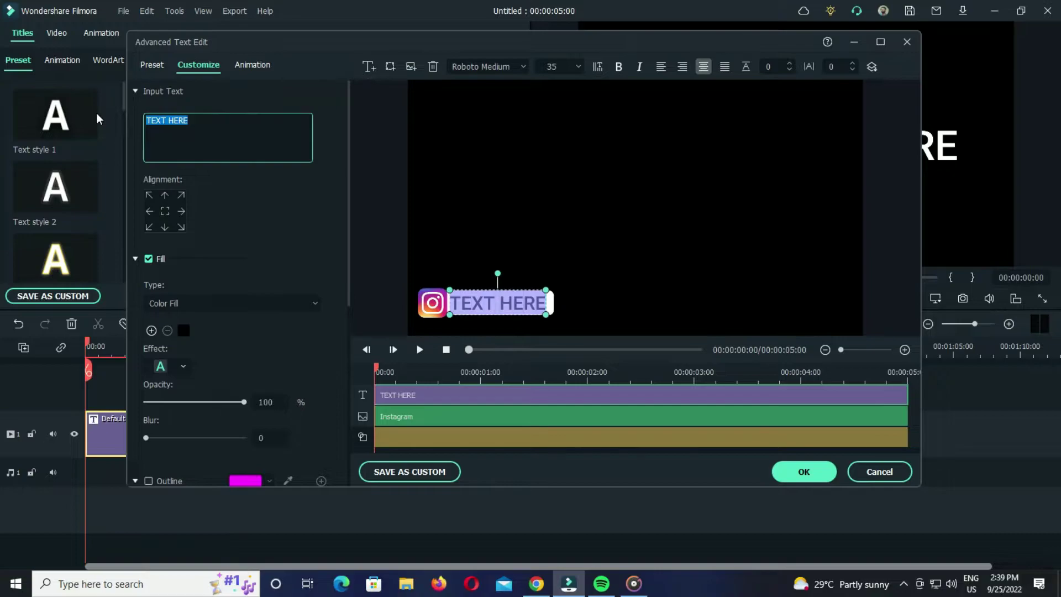
pyautogui.write('THEMOHA')
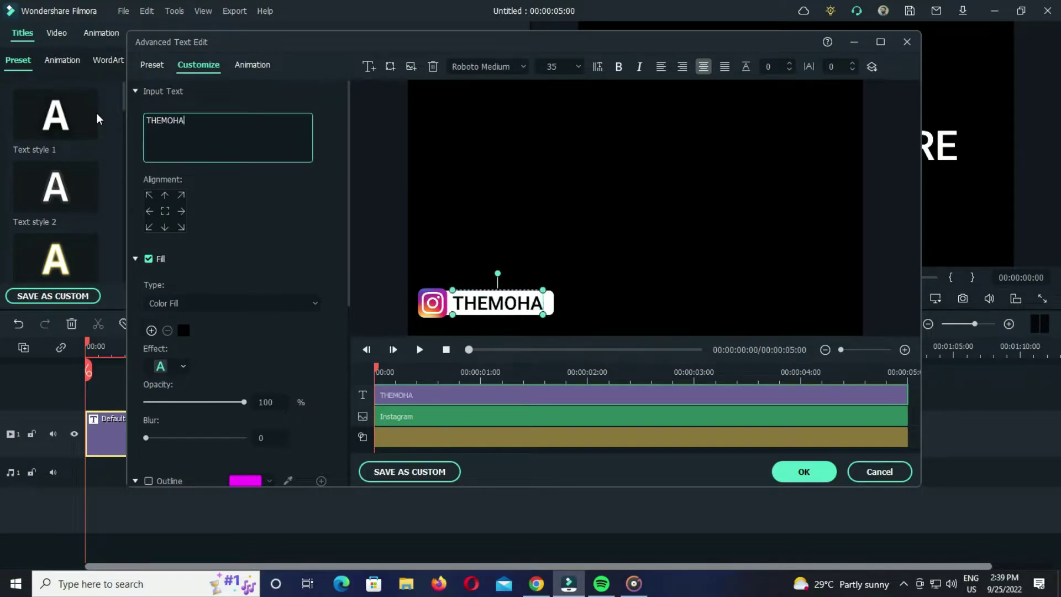
pyautogui.write('MMEDSADIQ')
pyautogui.moveTo(598, 291); pyautogui.dragTo(547, 282)
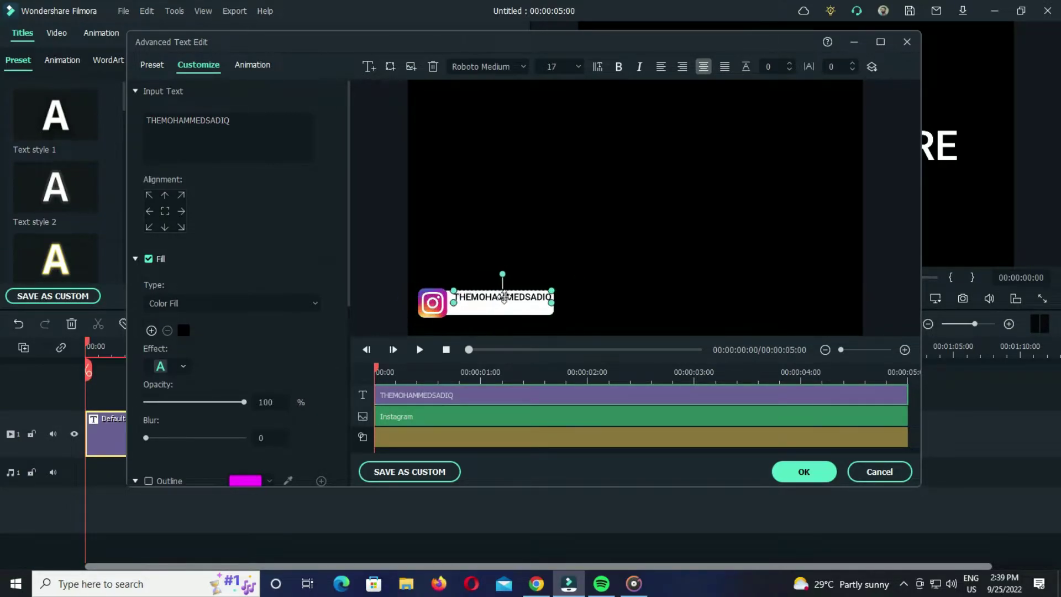
# Step: Set the username font to Agency FB at size 23
pyautogui.click(487, 66)
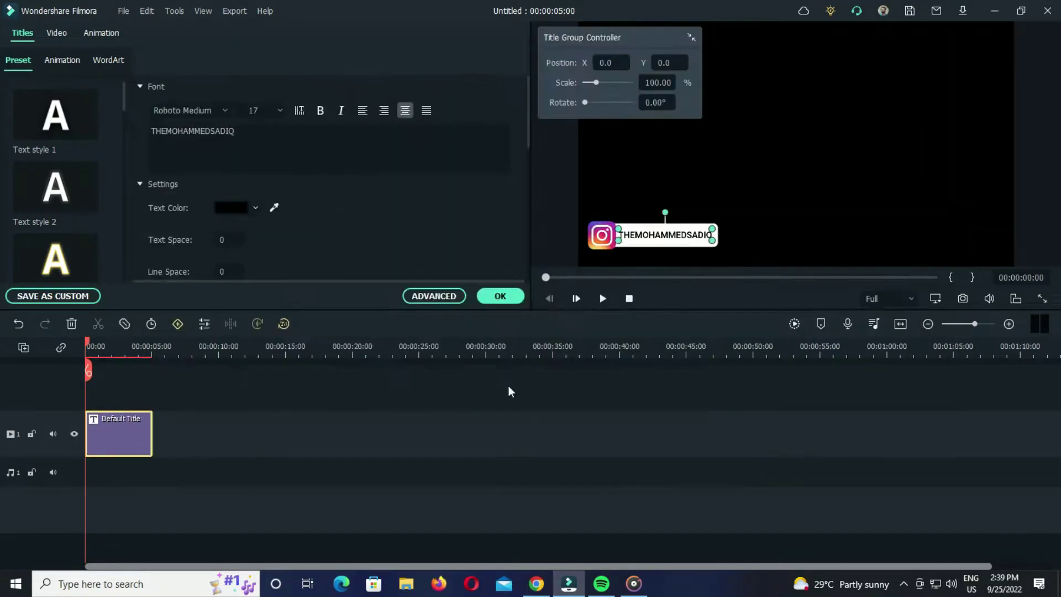
pyautogui.click(191, 110)
pyautogui.scroll(-10, 237, 215)
pyautogui.scroll(-5, 230, 223)
pyautogui.click(207, 406)
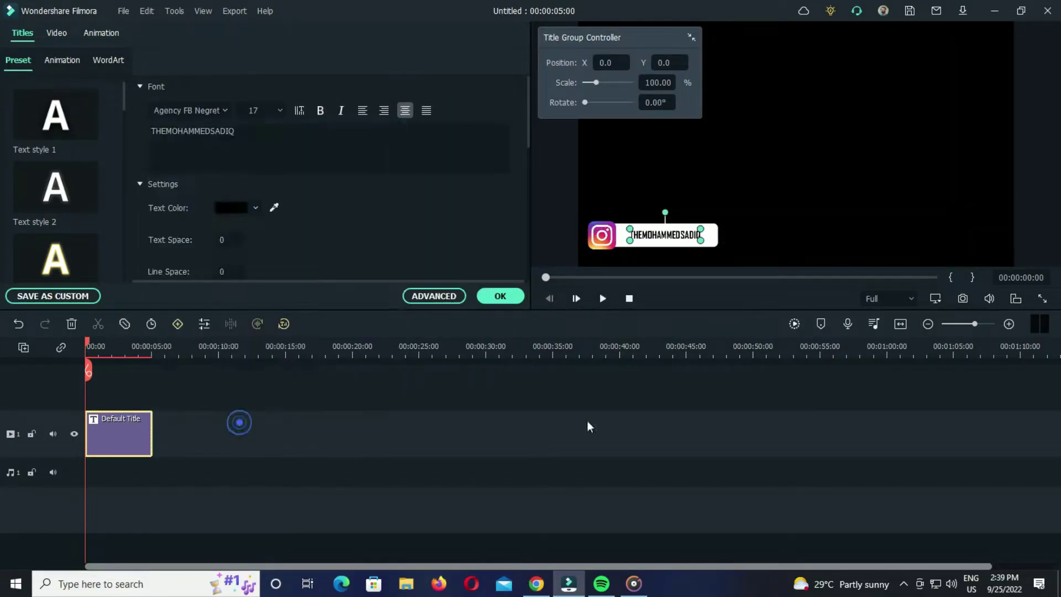
pyautogui.click(450, 297)
pyautogui.click(551, 66)
pyautogui.click(547, 106)
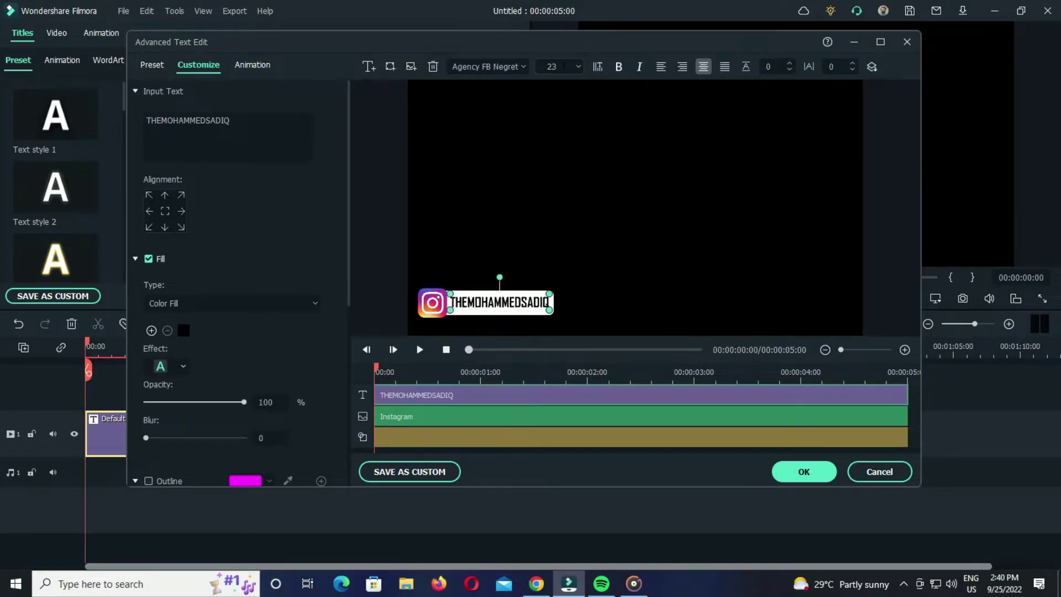
pyautogui.click(580, 278)
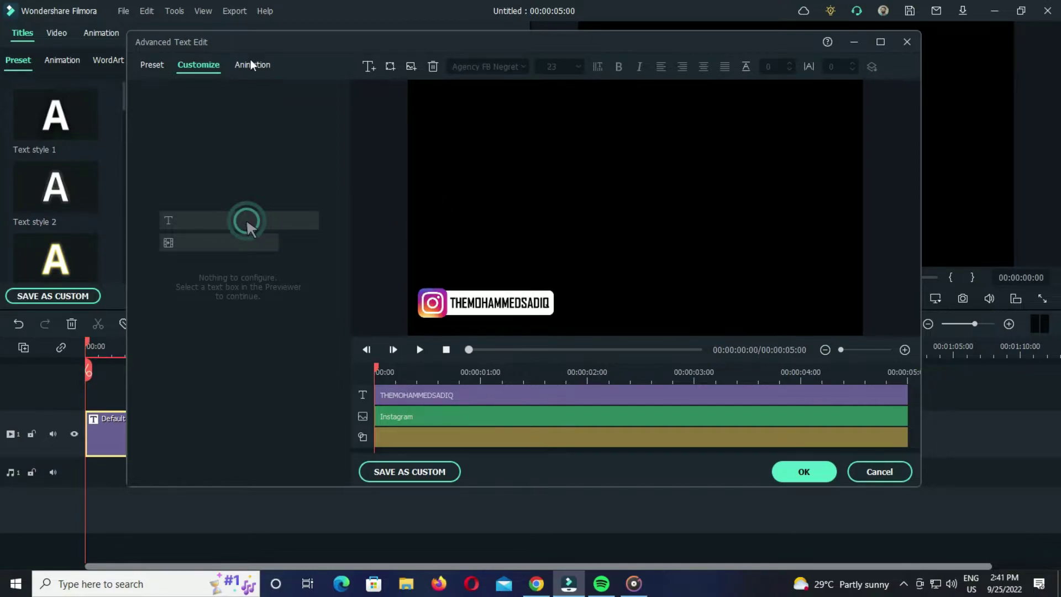
# Step: Give the Instagram icon the Fade1 animation and preview it
pyautogui.click(252, 66)
pyautogui.click(439, 311)
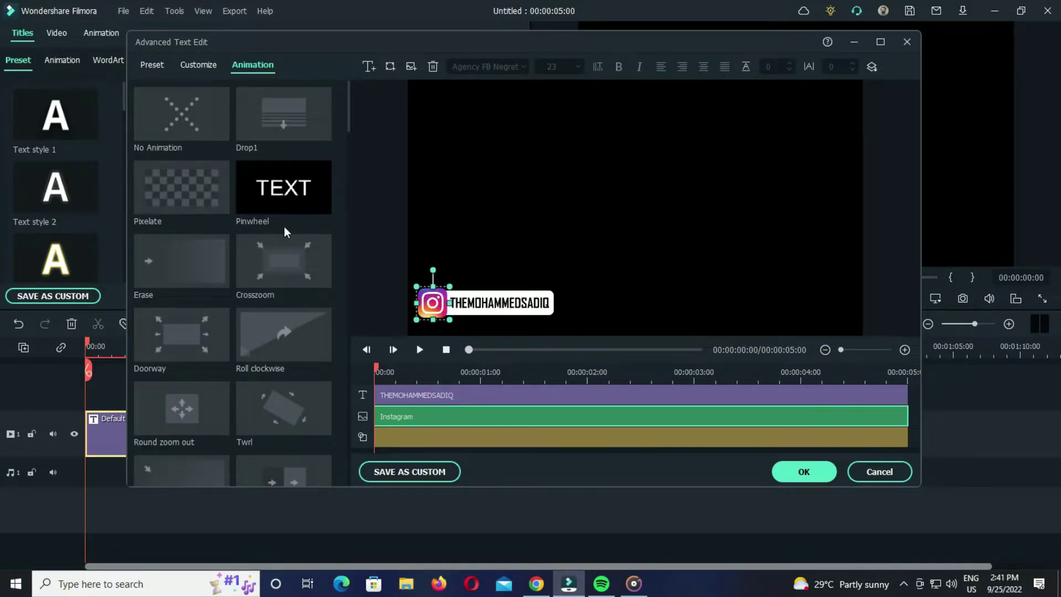
pyautogui.scroll(-3, 299, 216)
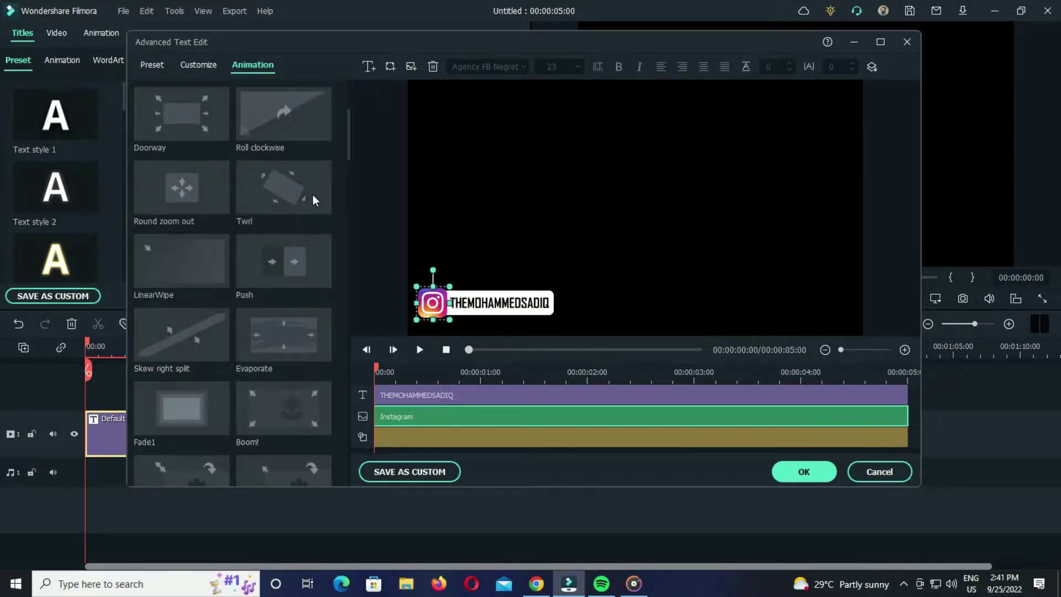
pyautogui.click(207, 406)
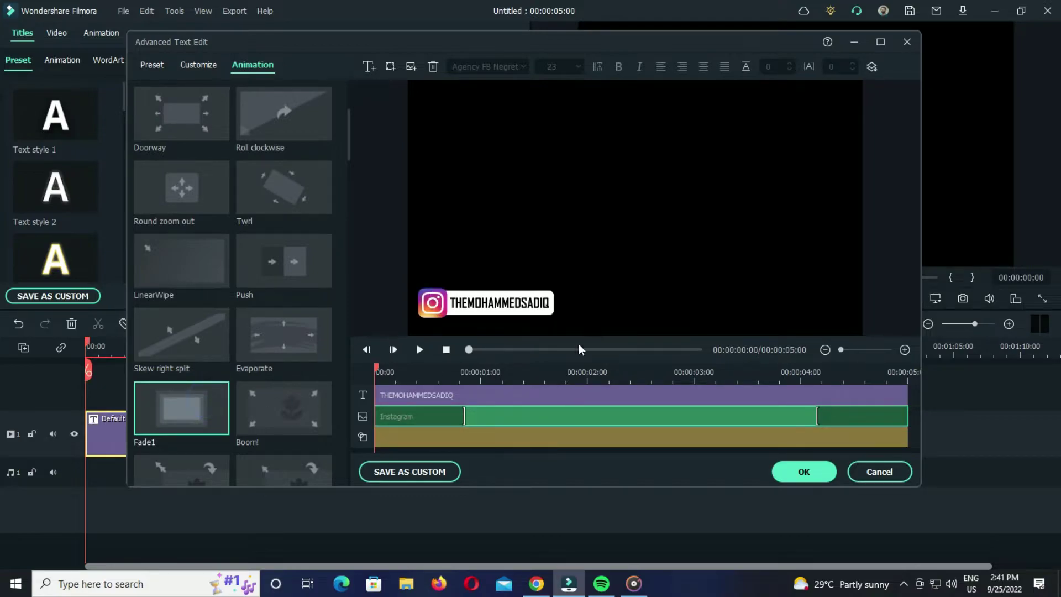
pyautogui.moveTo(378, 371); pyautogui.dragTo(542, 370)
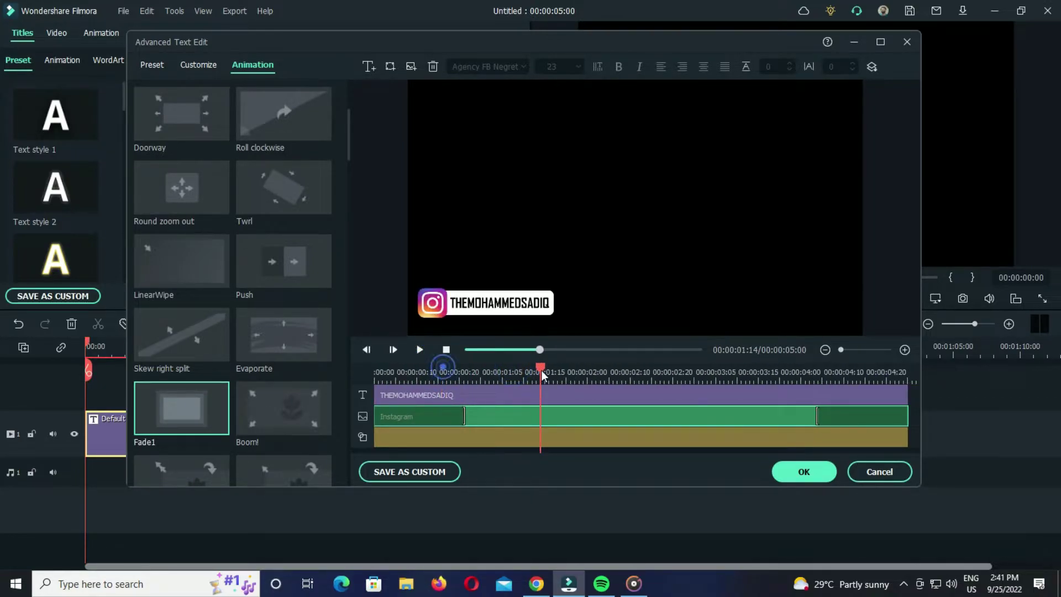
# Step: Apply an Insert slide animation to the white bar and Type Writer to the username
pyautogui.click(520, 442)
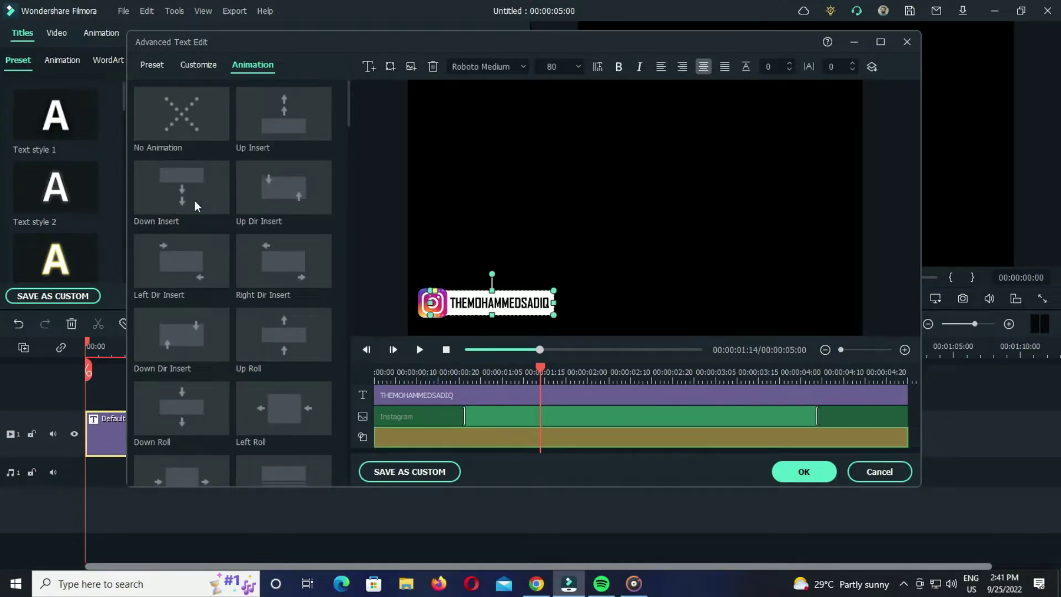
pyautogui.doubleClick(258, 269)
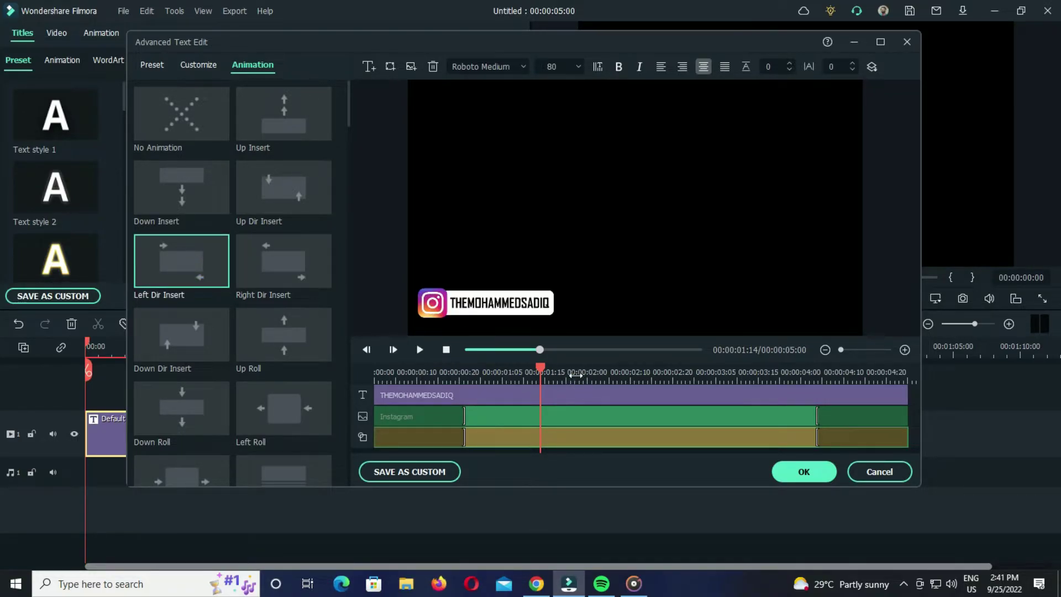
pyautogui.click(597, 394)
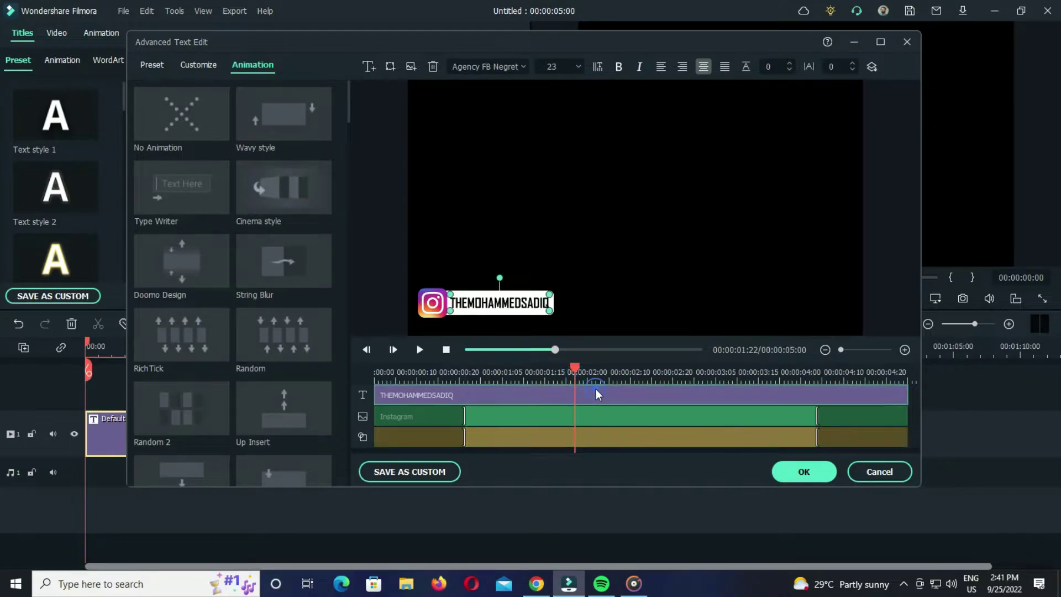
pyautogui.doubleClick(207, 188)
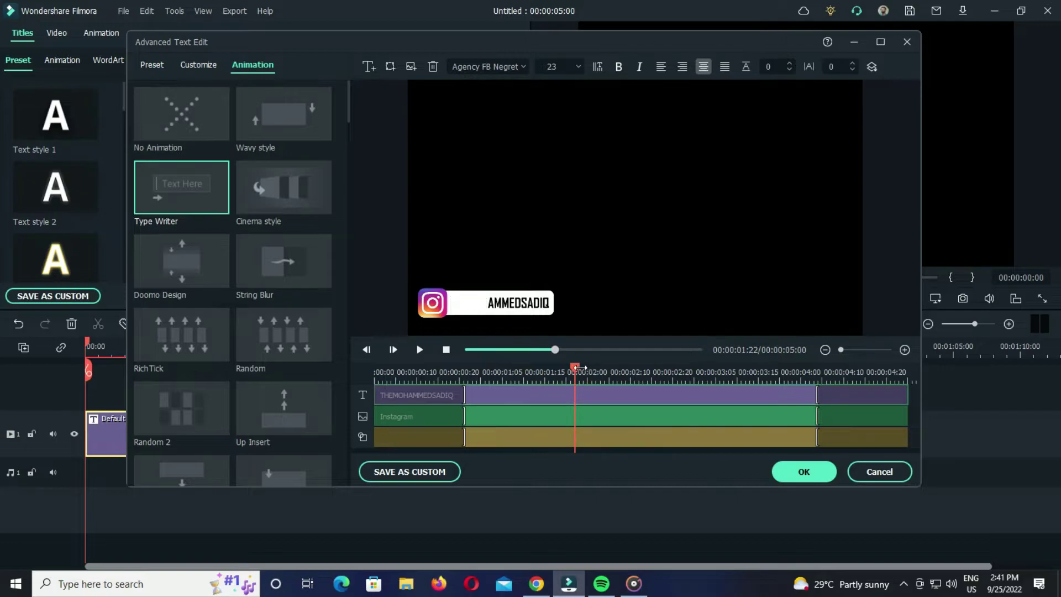
# Step: Offset the layer clips so the username starts later and the icon clip runs slightly longer
pyautogui.moveTo(580, 367)
pyautogui.mouseDown()
pyautogui.moveTo(367, 378)
pyautogui.moveTo(432, 381)
pyautogui.moveTo(378, 376)
pyautogui.moveTo(394, 378)
pyautogui.mouseUp()
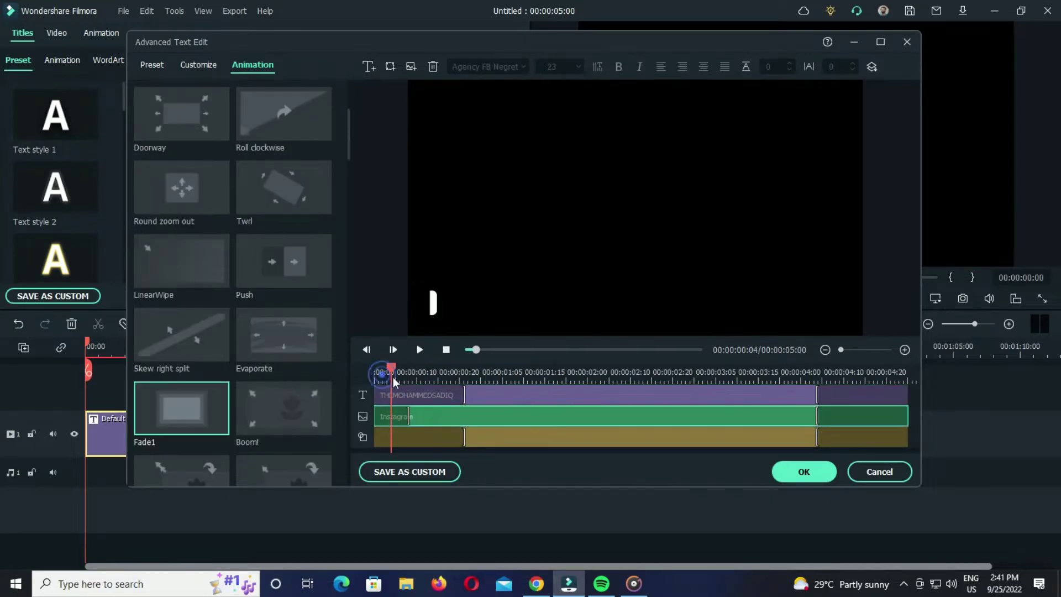
pyautogui.click(402, 395)
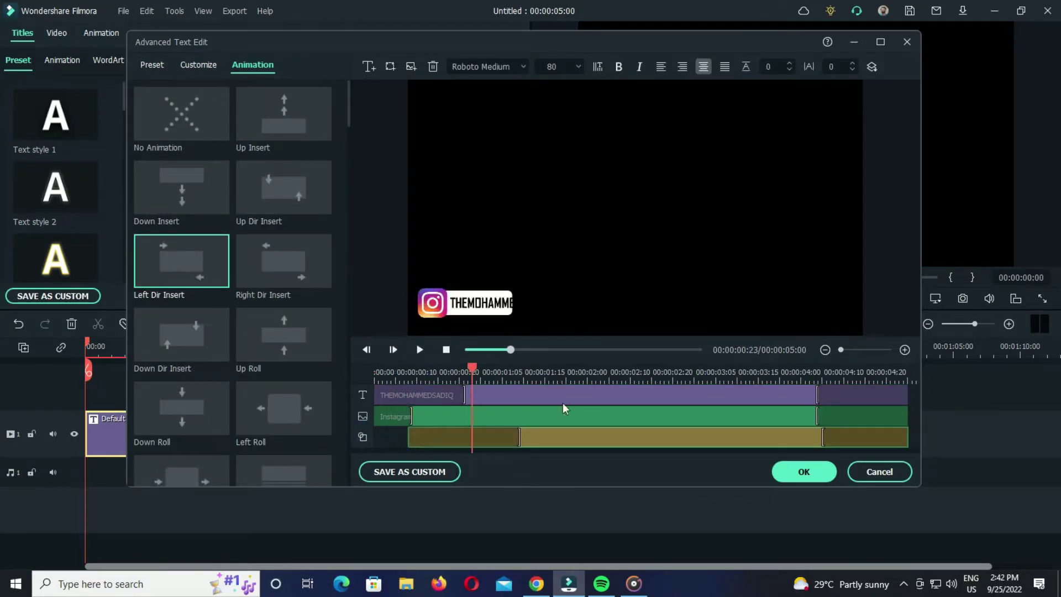
pyautogui.click(497, 395)
pyautogui.click(379, 372)
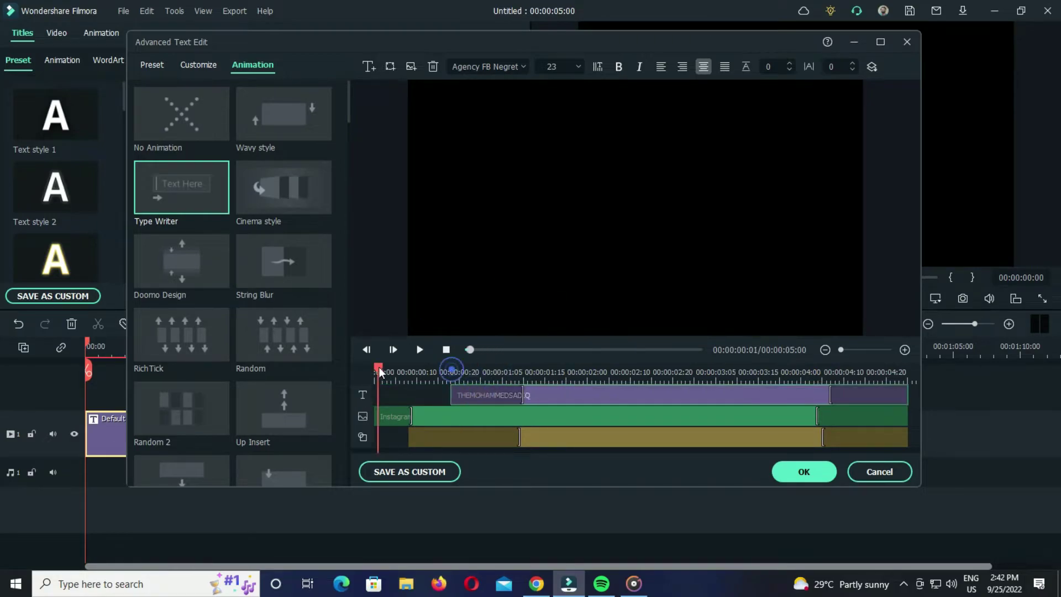
pyautogui.moveTo(379, 373)
pyautogui.mouseDown()
pyautogui.moveTo(865, 370)
pyautogui.moveTo(824, 369)
pyautogui.moveTo(843, 375)
pyautogui.mouseUp()
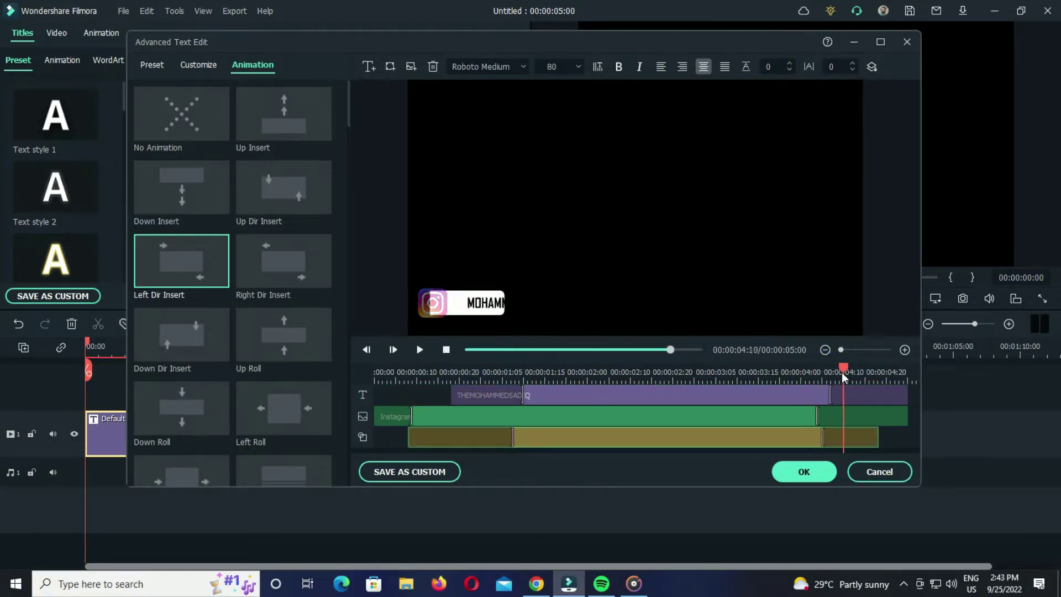
pyautogui.click(843, 415)
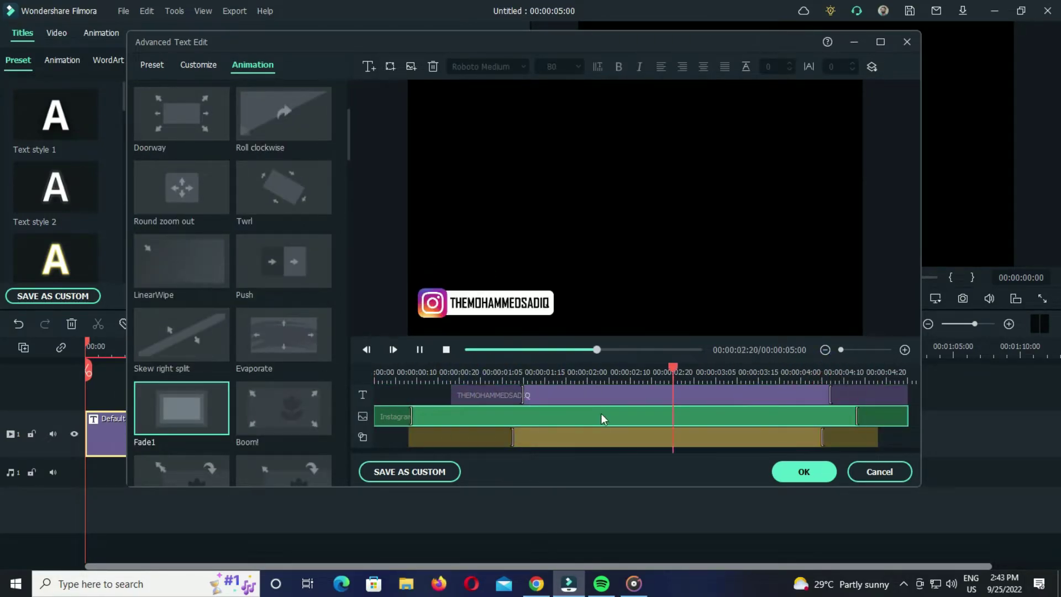
pyautogui.moveTo(855, 373); pyautogui.dragTo(881, 375)
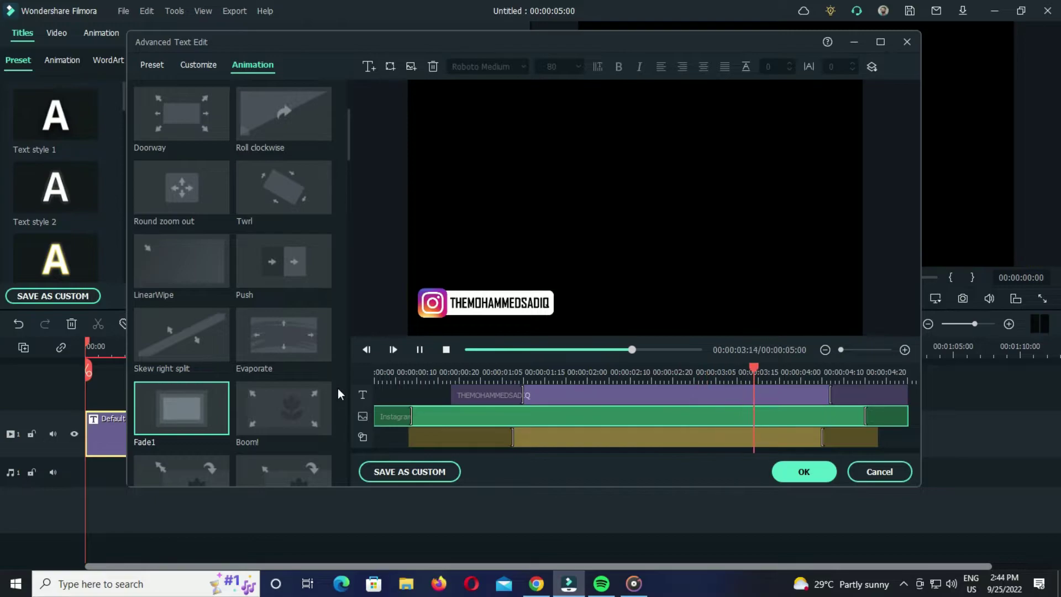
# Step: Confirm the title edits, preview the opening animation and return to the main project
pyautogui.click(800, 470)
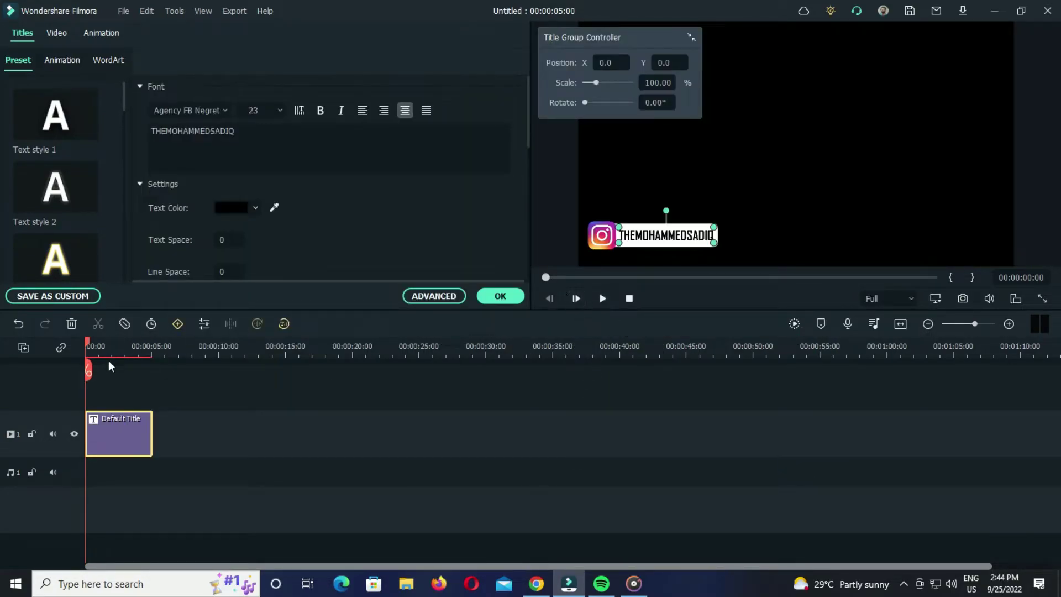
pyautogui.moveTo(109, 367)
pyautogui.mouseDown()
pyautogui.moveTo(98, 351)
pyautogui.moveTo(113, 351)
pyautogui.mouseUp()
pyautogui.click(501, 297)
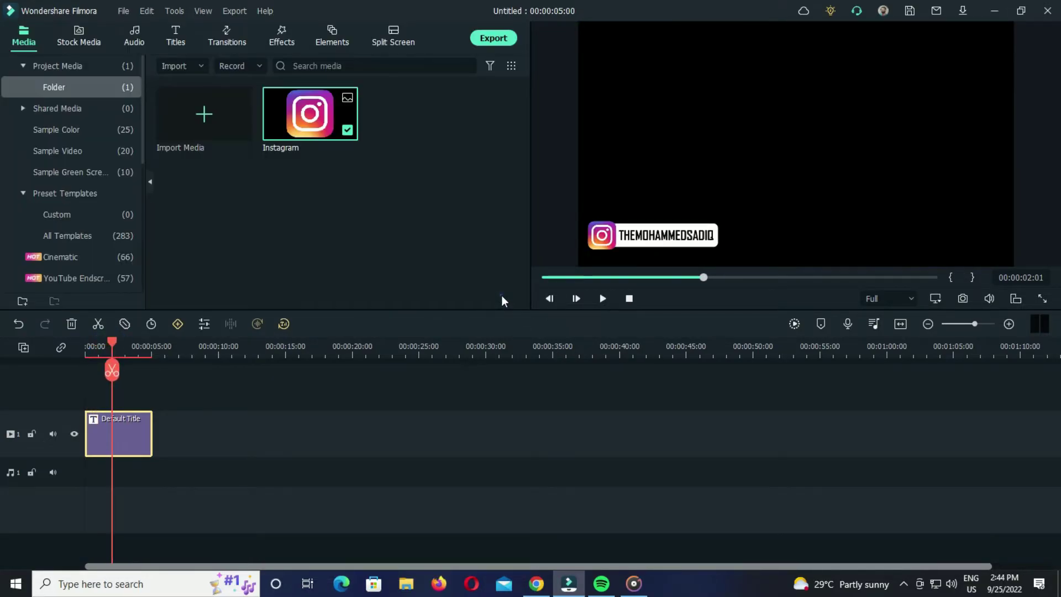
pyautogui.click(494, 448)
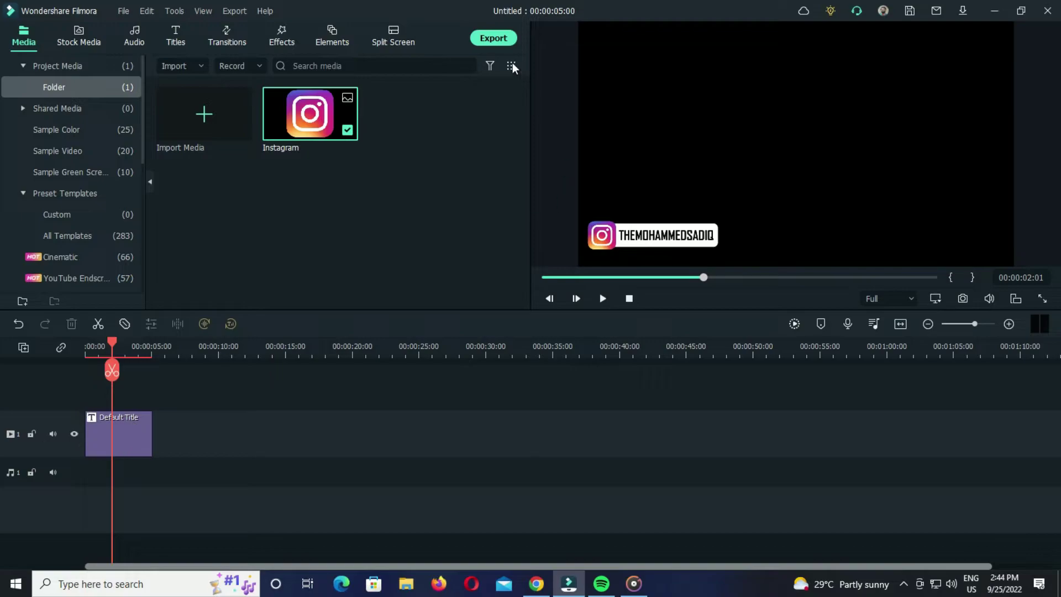
# Step: Export as GoPro Cineform, named Instagram Animation and saved to the Desktop
pyautogui.click(500, 39)
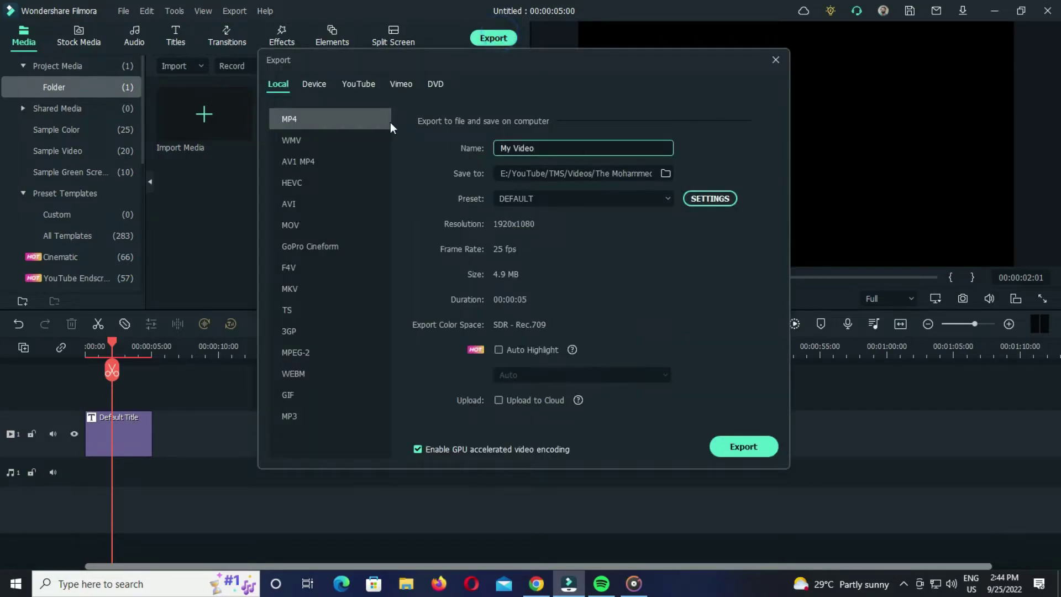
pyautogui.click(323, 252)
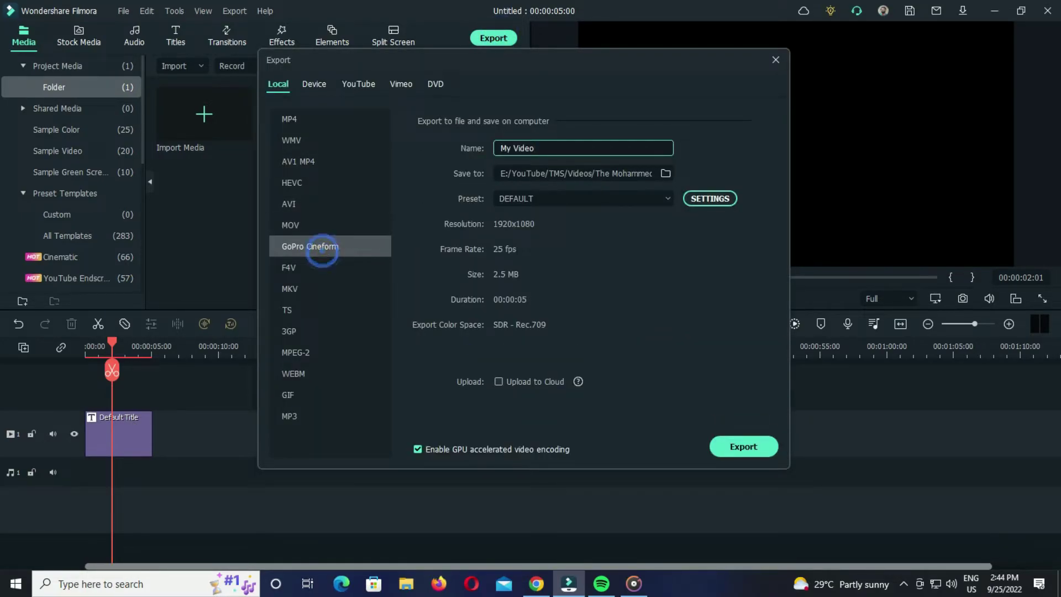
pyautogui.click(562, 147)
pyautogui.write('Mi')
pyautogui.press('BackSpace')
pyautogui.press('BackSpace')
pyautogui.write('Insta')
pyautogui.write('gram Animation')
pyautogui.click(665, 173)
pyautogui.click(304, 147)
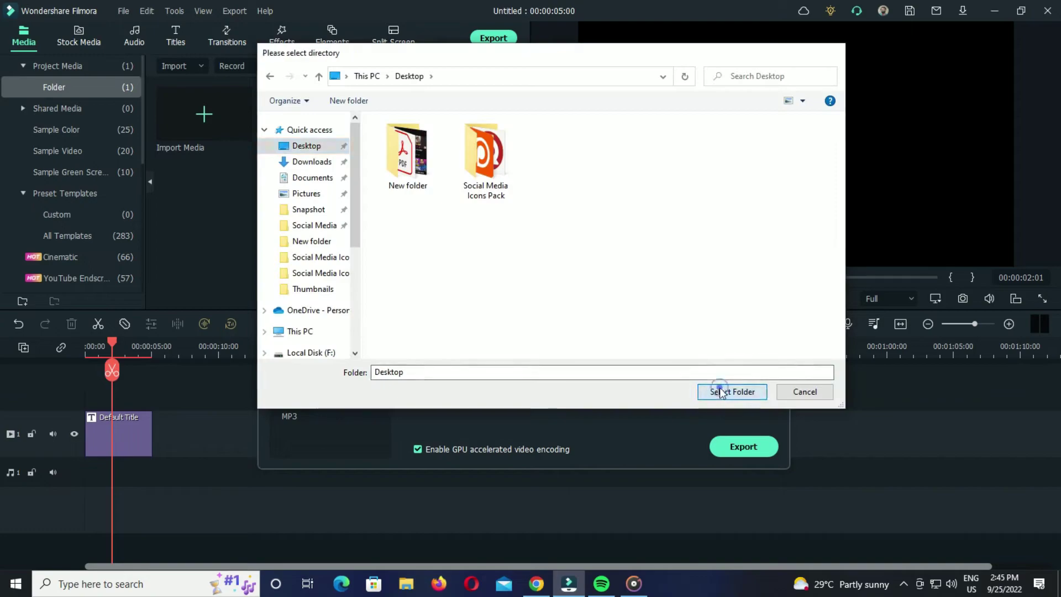
pyautogui.click(717, 390)
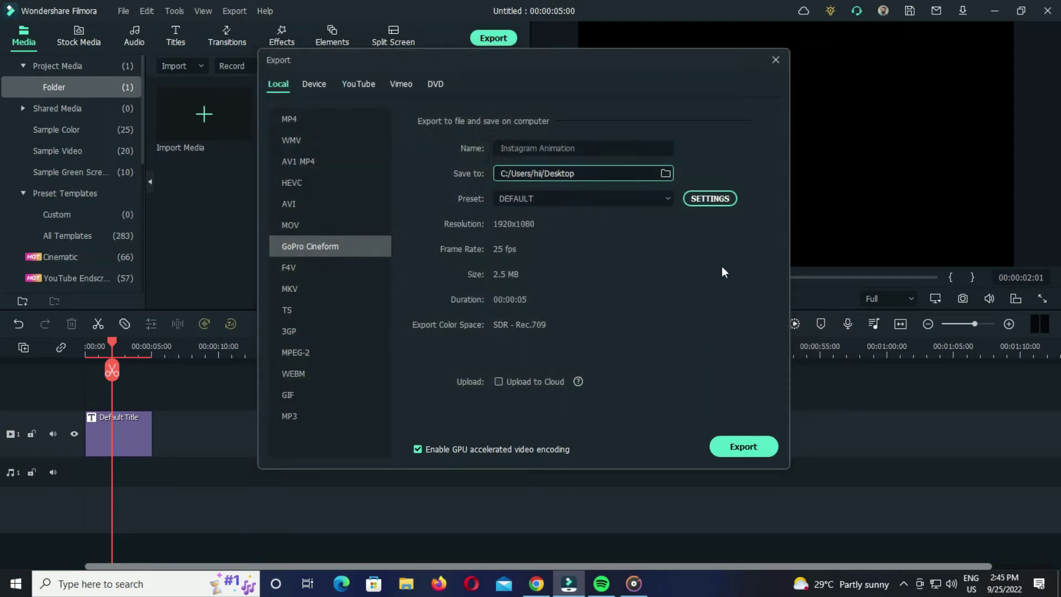
# Step: Use the CFHD(Alpha) encoder at Best quality and 60 fps, then export
pyautogui.click(697, 204)
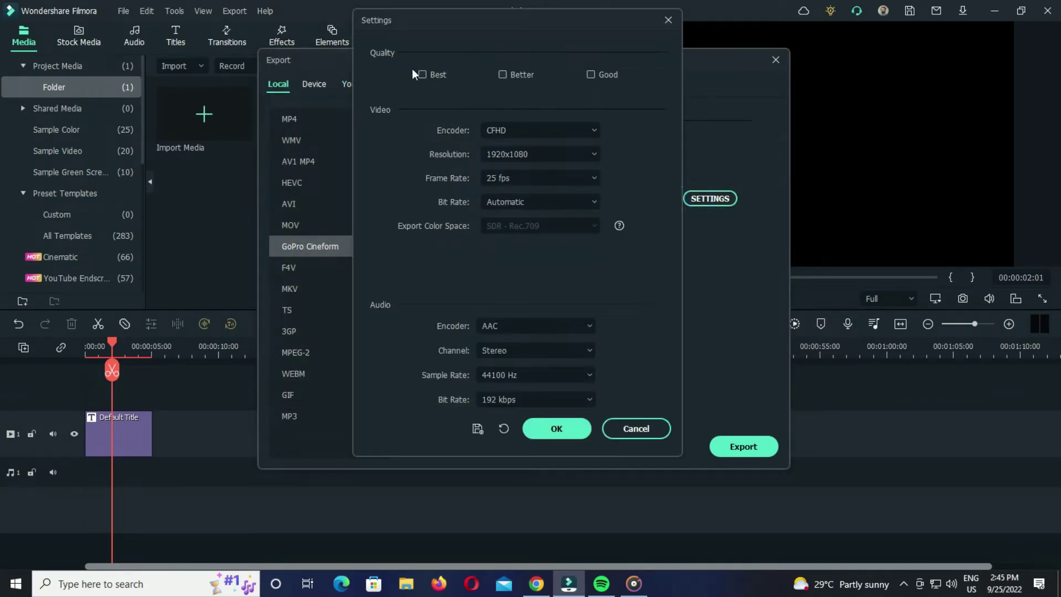
pyautogui.click(520, 132)
pyautogui.click(512, 175)
pyautogui.click(425, 74)
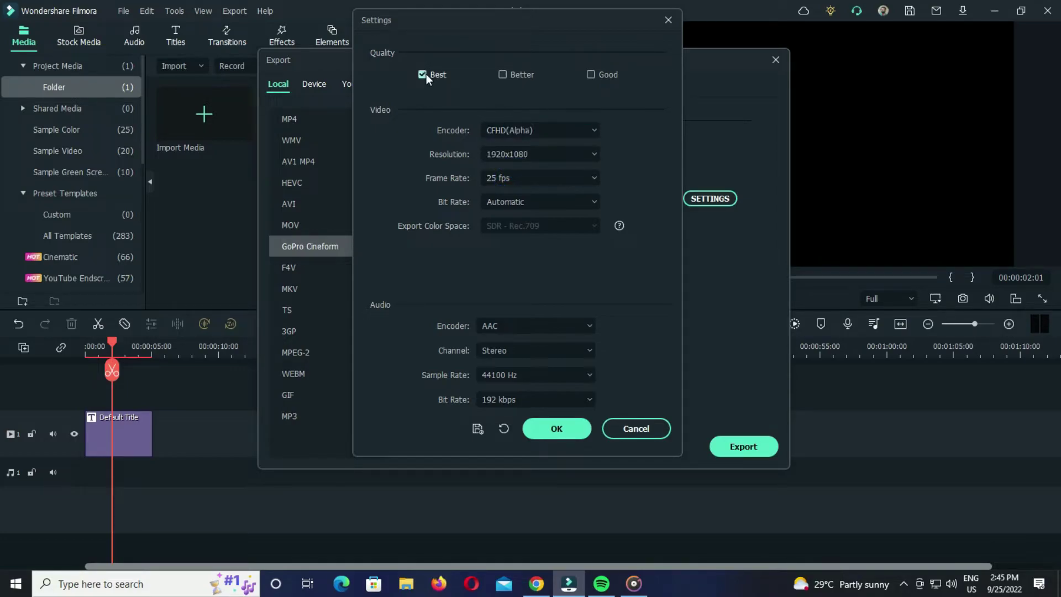
pyautogui.click(518, 178)
pyautogui.click(532, 372)
pyautogui.click(550, 429)
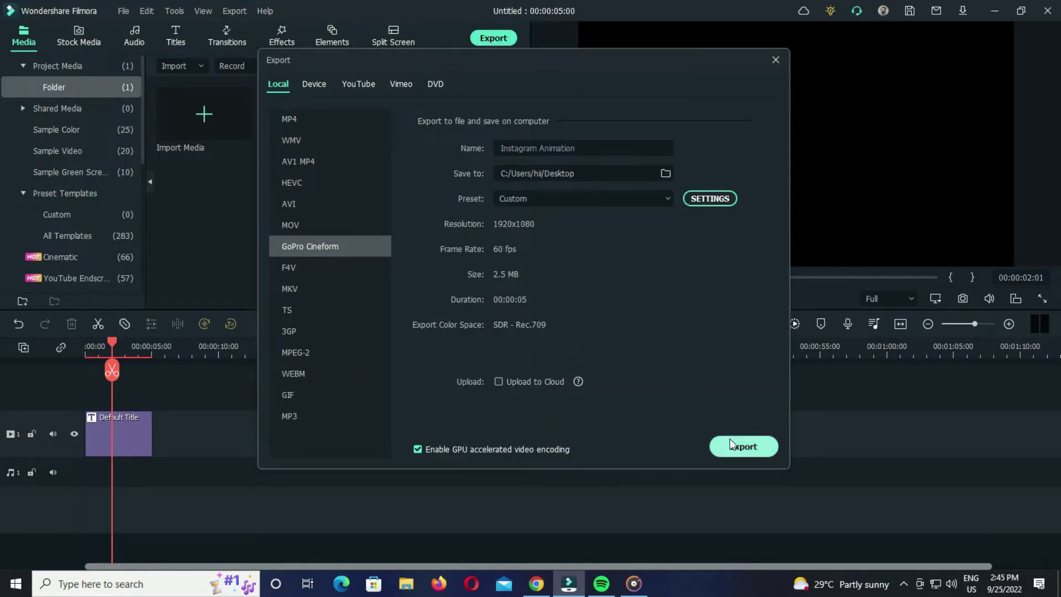
pyautogui.click(742, 449)
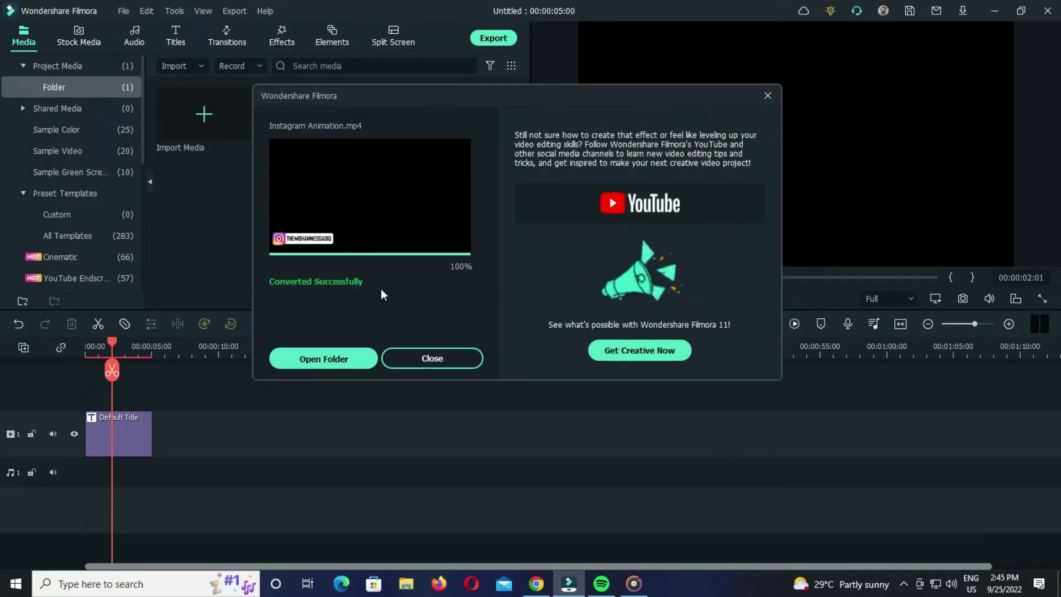
# Step: Import the exported Instagram Animation video onto the timeline, accepting the frame-rate prompt
pyautogui.click(431, 358)
pyautogui.hotkey('ctrl', 'i')
pyautogui.doubleClick(390, 124)
pyautogui.moveTo(414, 116); pyautogui.dragTo(386, 433)
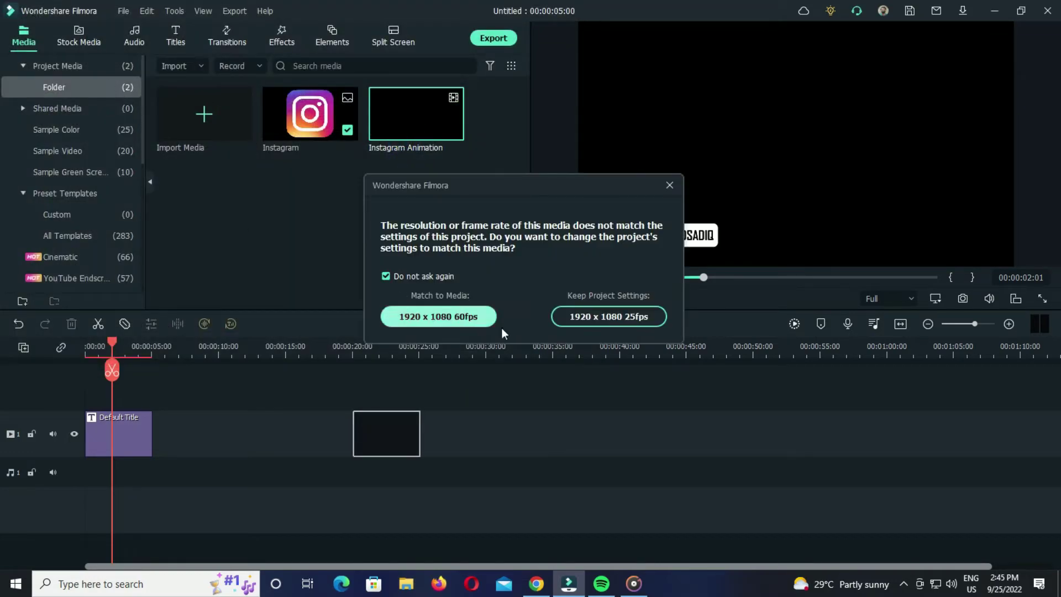
pyautogui.click(437, 317)
# Step: Add a Blue sample colour clip, with the Instagram clip on the track above
pyautogui.click(56, 130)
pyautogui.moveTo(414, 113)
pyautogui.mouseDown()
pyautogui.moveTo(407, 448)
pyautogui.moveTo(482, 389)
pyautogui.mouseUp()
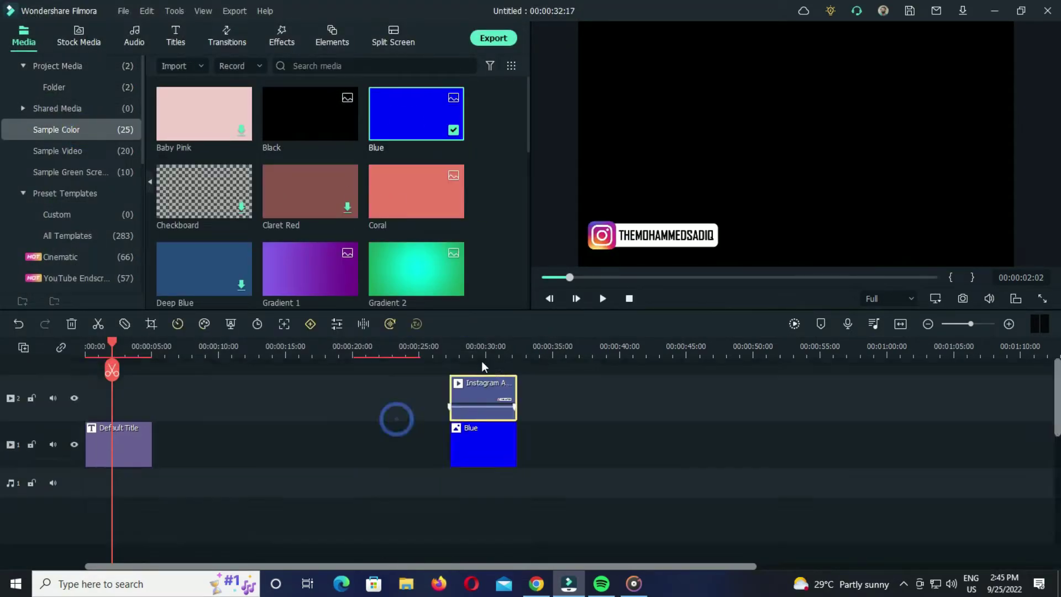
pyautogui.click(506, 346)
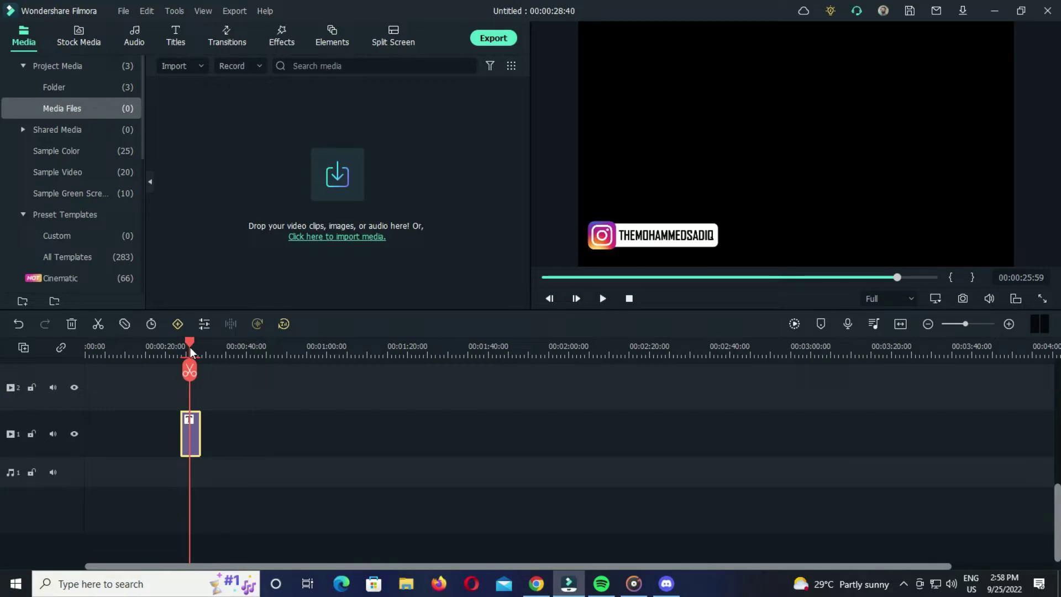
# Step: Import all twelve videos from the Desktop's New YouTube Video folder
pyautogui.moveTo(190, 347); pyautogui.dragTo(162, 352)
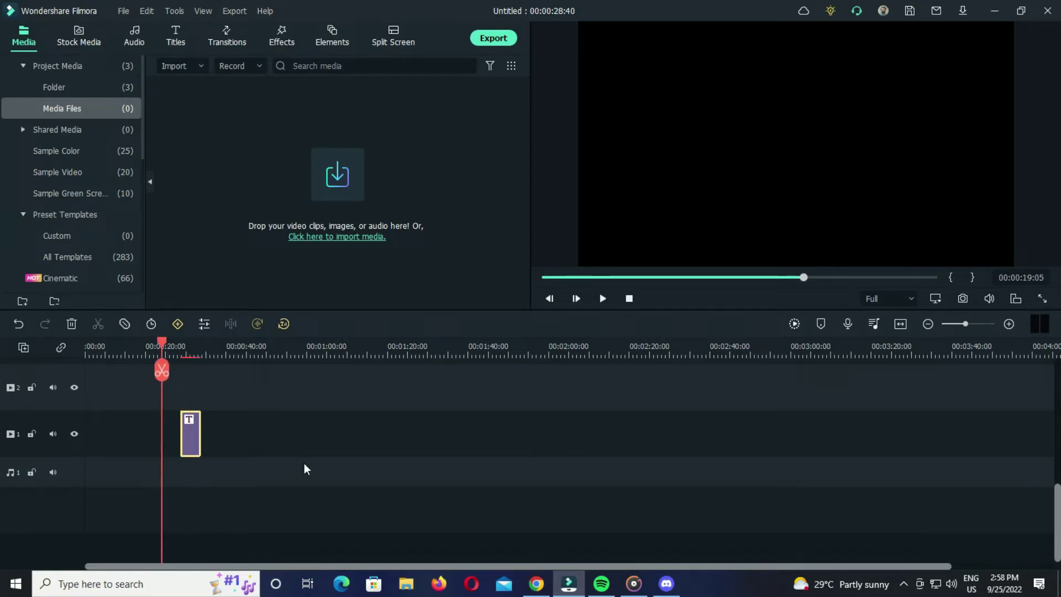
pyautogui.moveTo(189, 442); pyautogui.dragTo(751, 396)
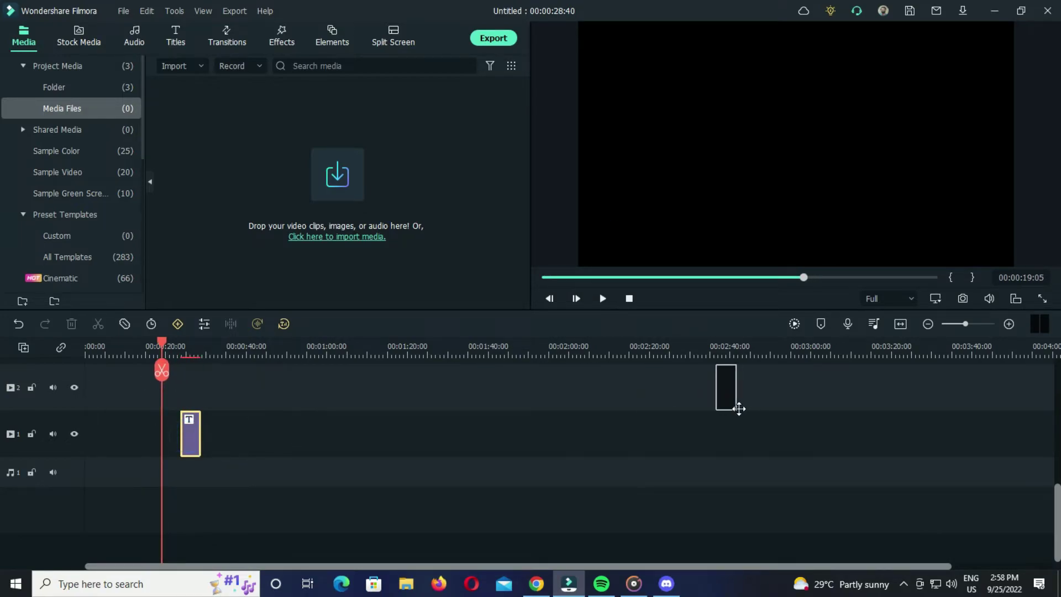
pyautogui.click(730, 439)
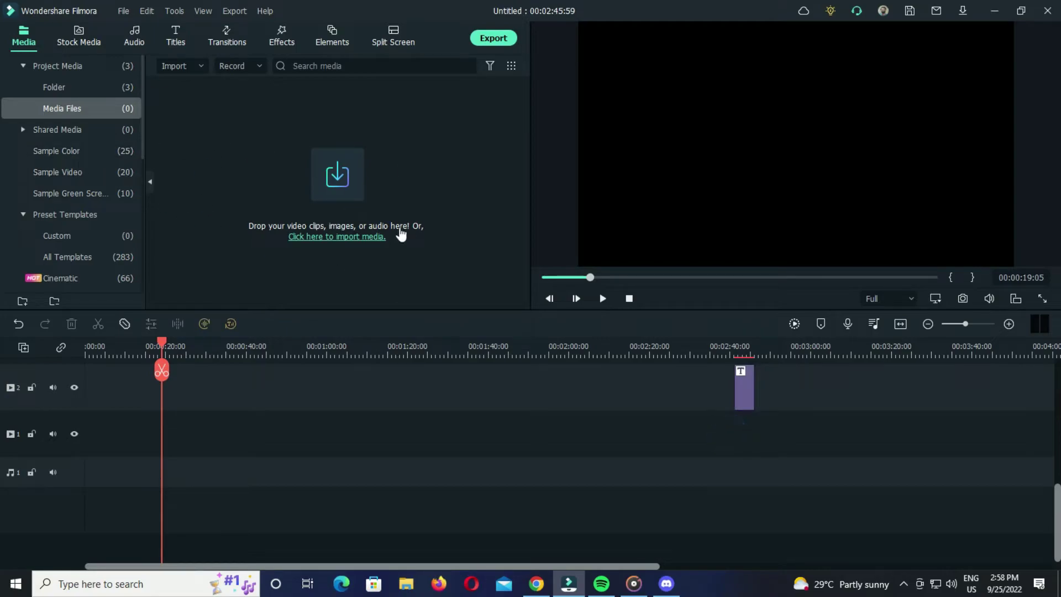
pyautogui.click(316, 188)
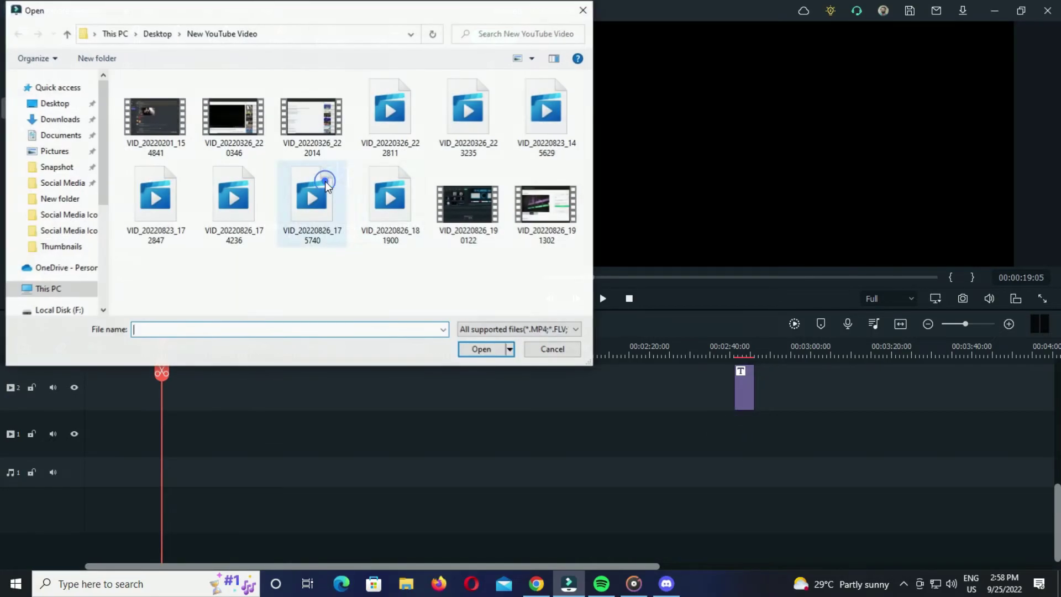
pyautogui.click(158, 33)
pyautogui.doubleClick(234, 129)
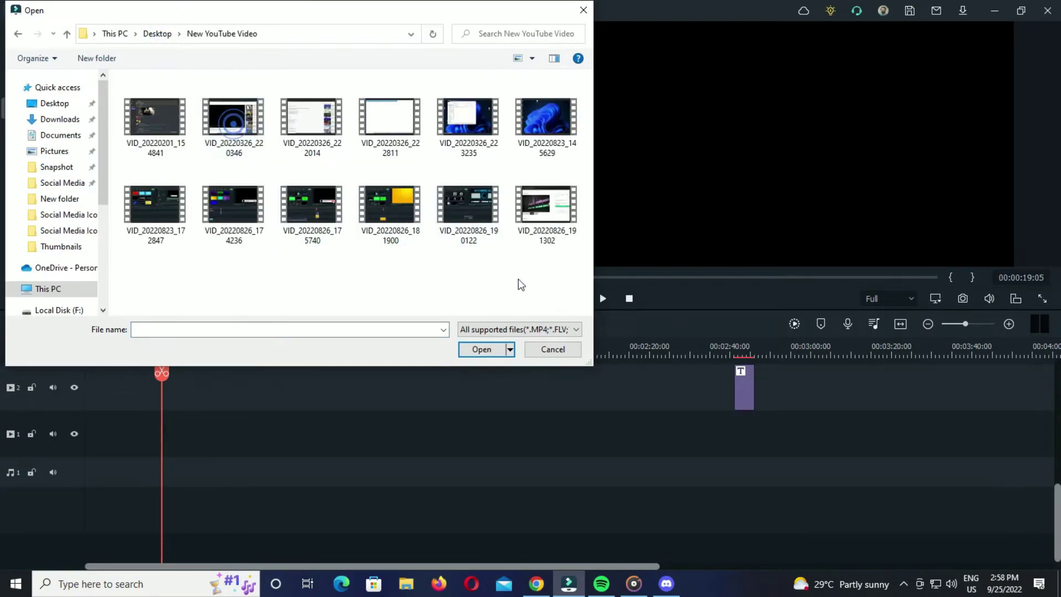
pyautogui.moveTo(116, 67); pyautogui.dragTo(526, 275)
pyautogui.click(480, 349)
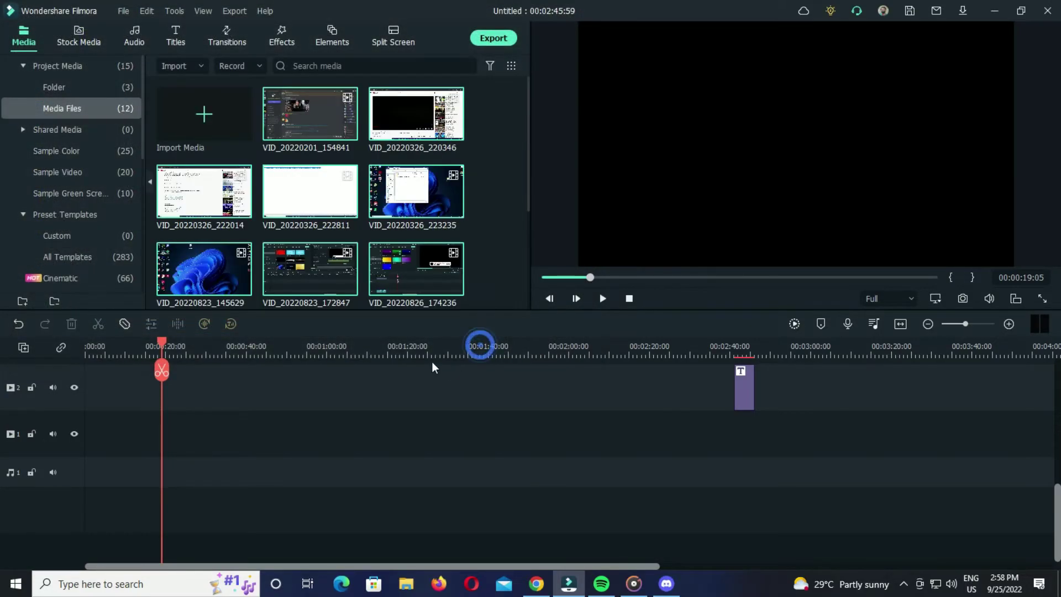
# Step: Lay the videos on track 1 and move the title overlay to about one minute
pyautogui.moveTo(309, 114)
pyautogui.mouseDown()
pyautogui.moveTo(174, 515)
pyautogui.moveTo(90, 503)
pyautogui.mouseUp()
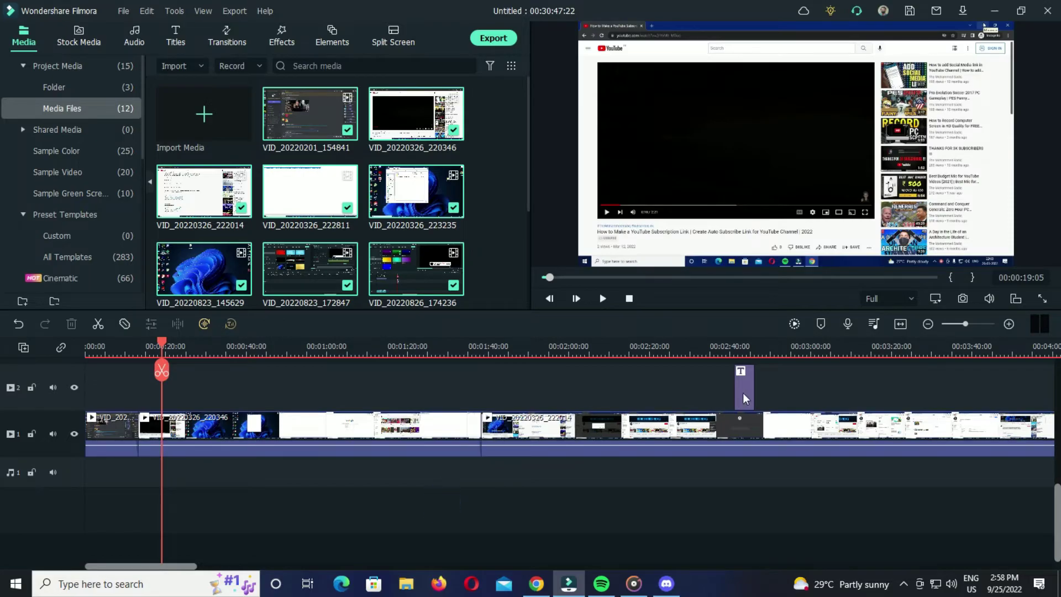
pyautogui.moveTo(743, 398); pyautogui.dragTo(349, 388)
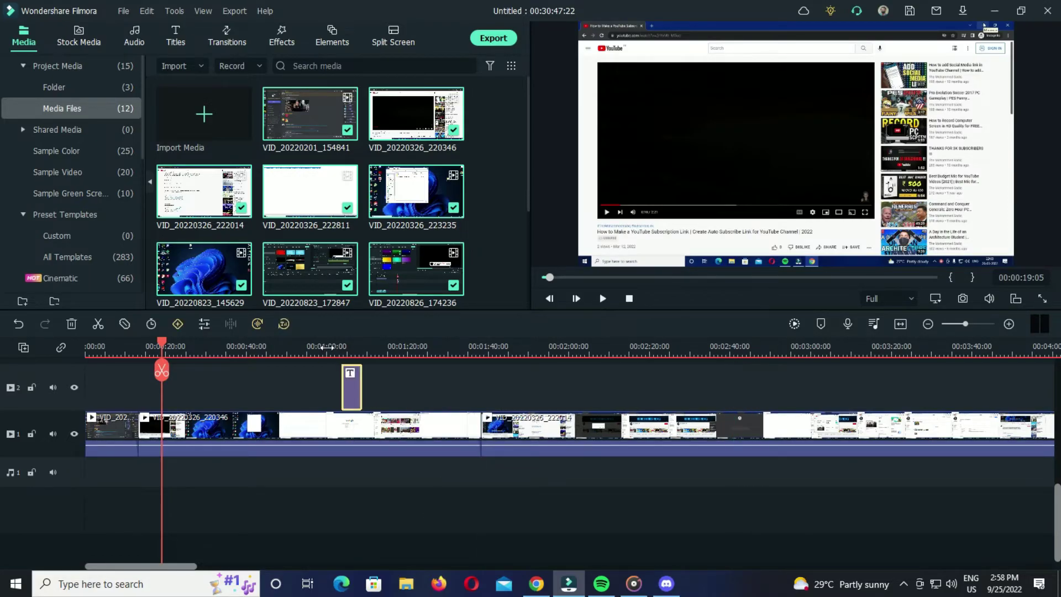
pyautogui.moveTo(330, 348)
pyautogui.mouseDown()
pyautogui.moveTo(351, 348)
pyautogui.moveTo(343, 353)
pyautogui.mouseUp()
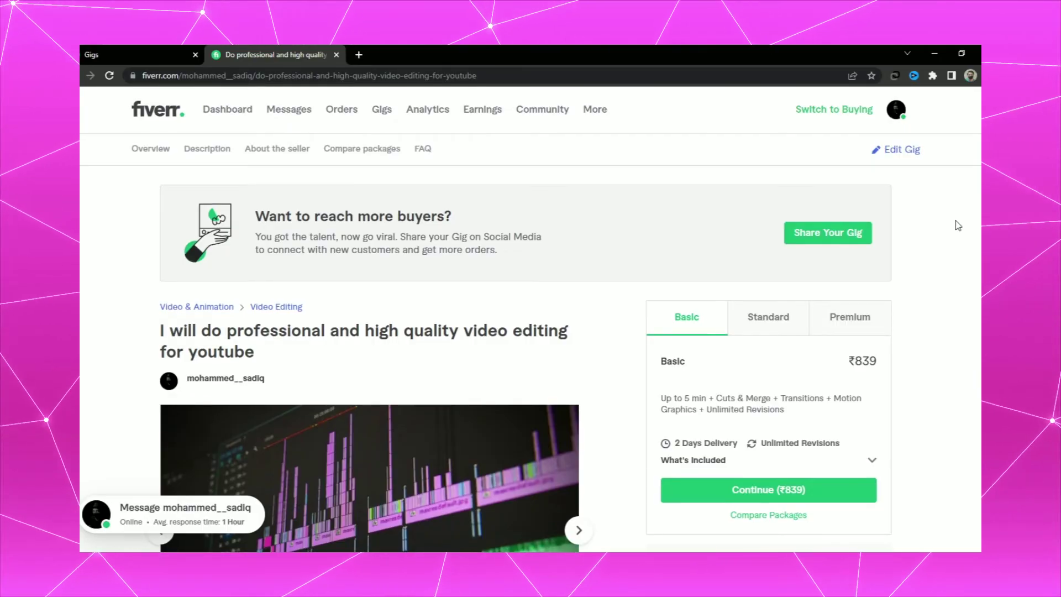
pyautogui.scroll(-2, 958, 224)
pyautogui.scroll(-1, 957, 225)
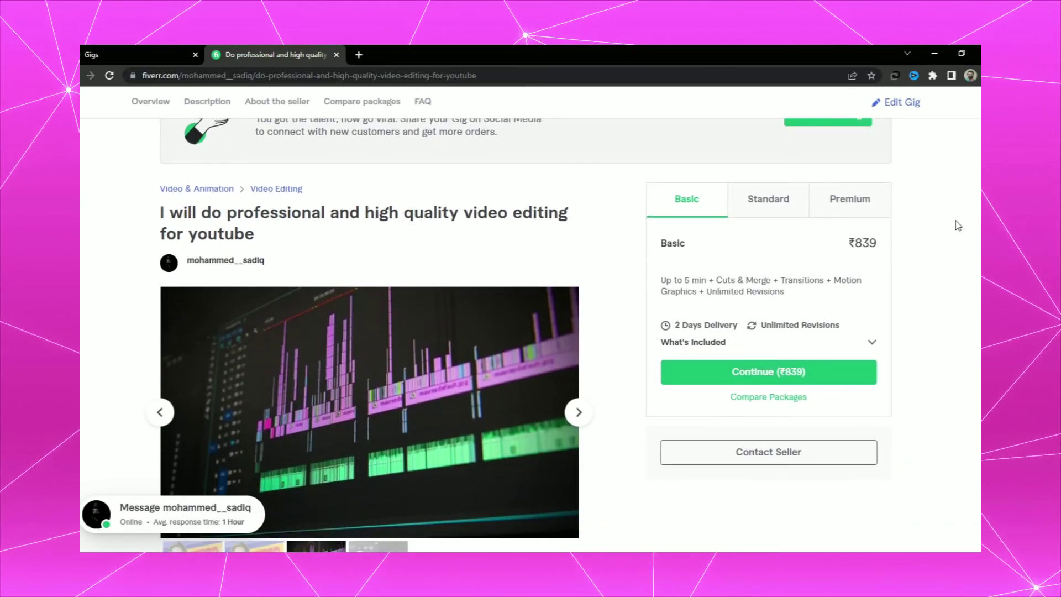
pyautogui.scroll(-1, 958, 225)
pyautogui.scroll(-1, 958, 225)
pyautogui.scroll(-1, 958, 225)
pyautogui.scroll(-1, 957, 225)
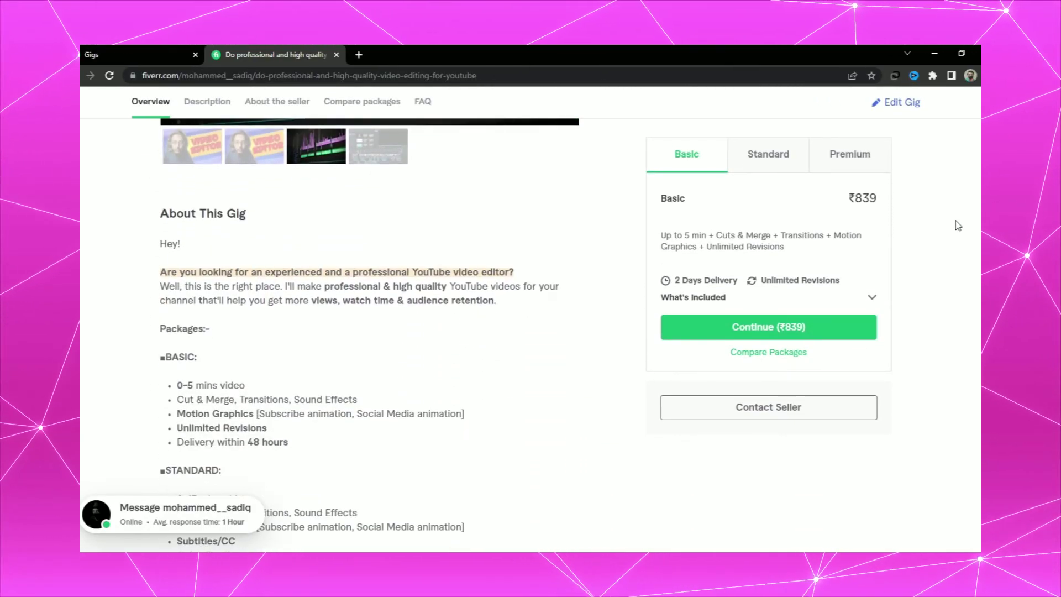